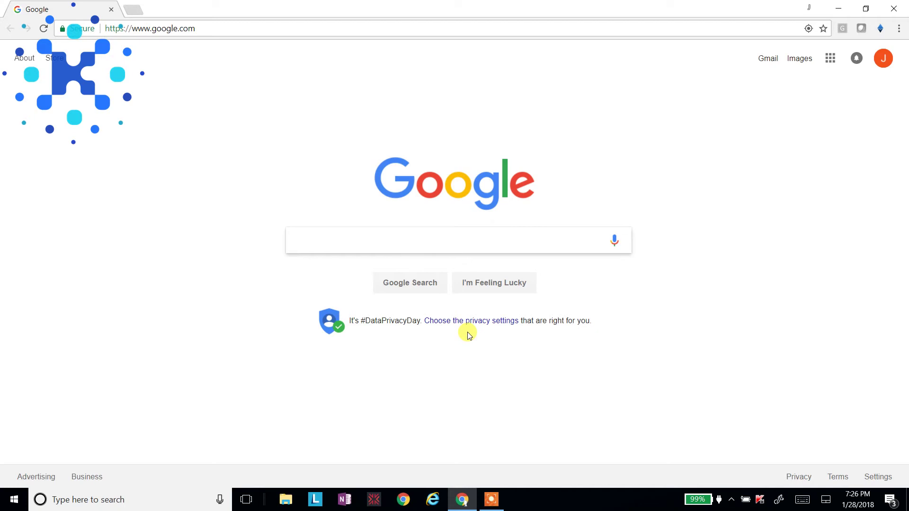
- Load metamask.io in a new tab and scroll to the GET CHROME EXTENSION link
left_click(128, 11)
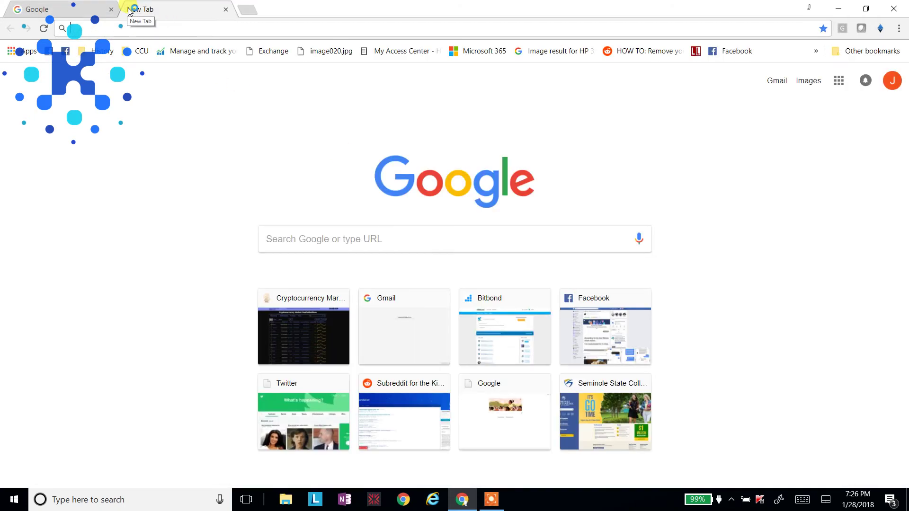
type("http:")
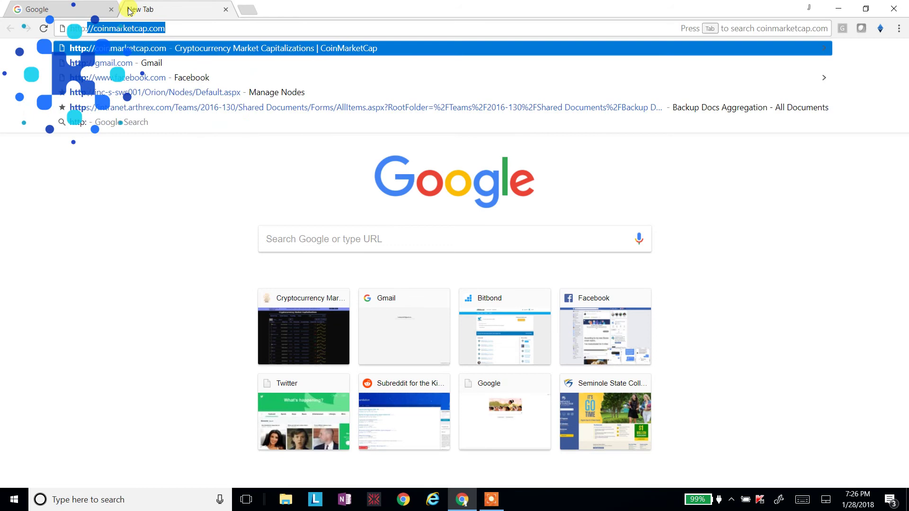
type("//met")
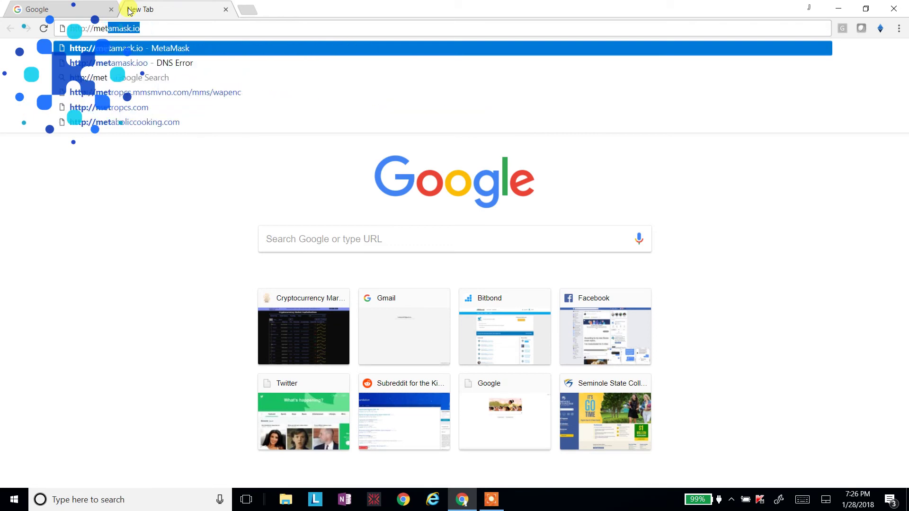
type("amask.io")
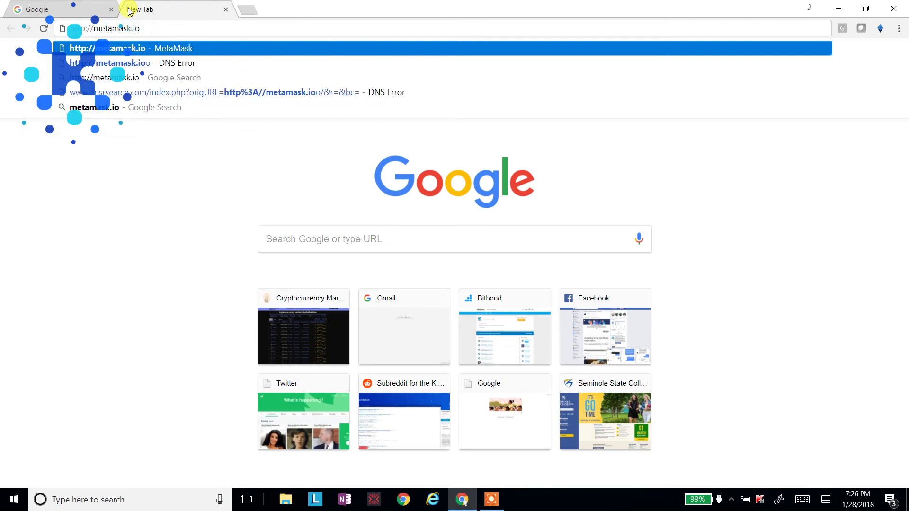
key("Return")
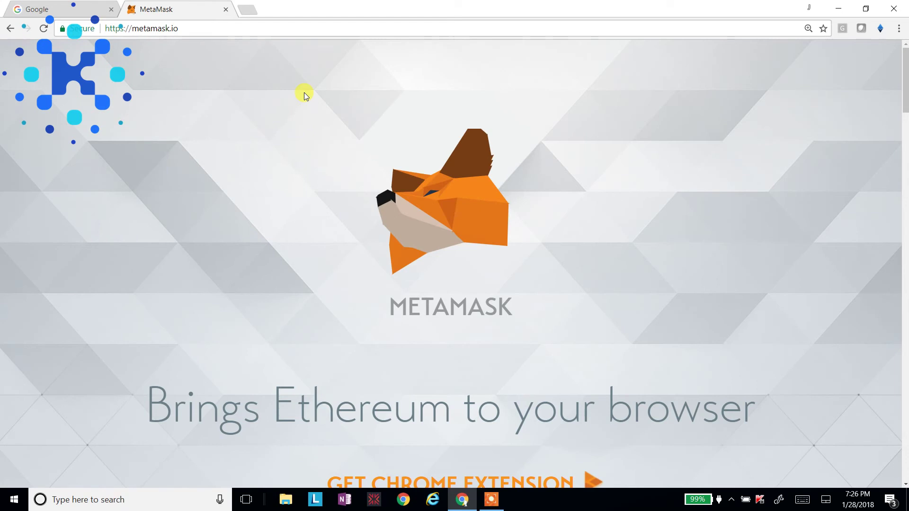
scroll(342, 138, "down", 3)
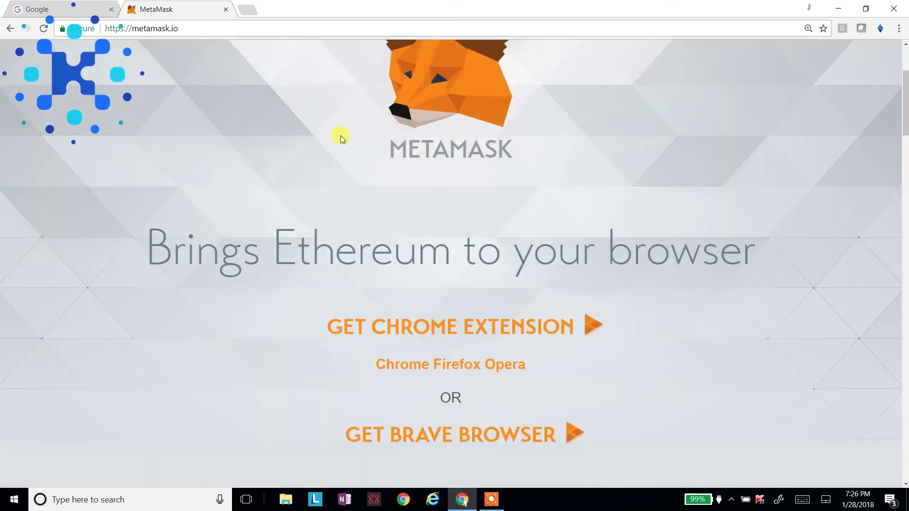
scroll(342, 137, "up", 3)
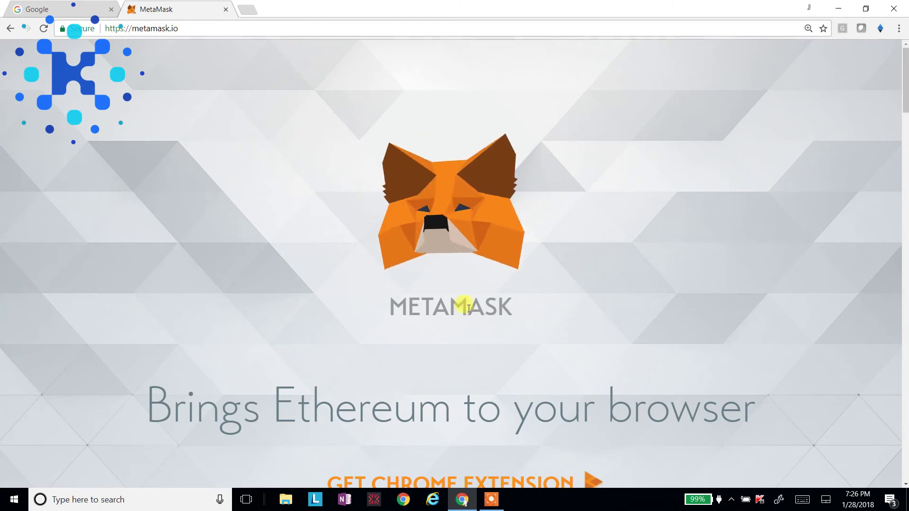
scroll(463, 305, "down", 2)
- Add the MetaMask extension to Chrome from its Chrome Web Store page
left_click(489, 406)
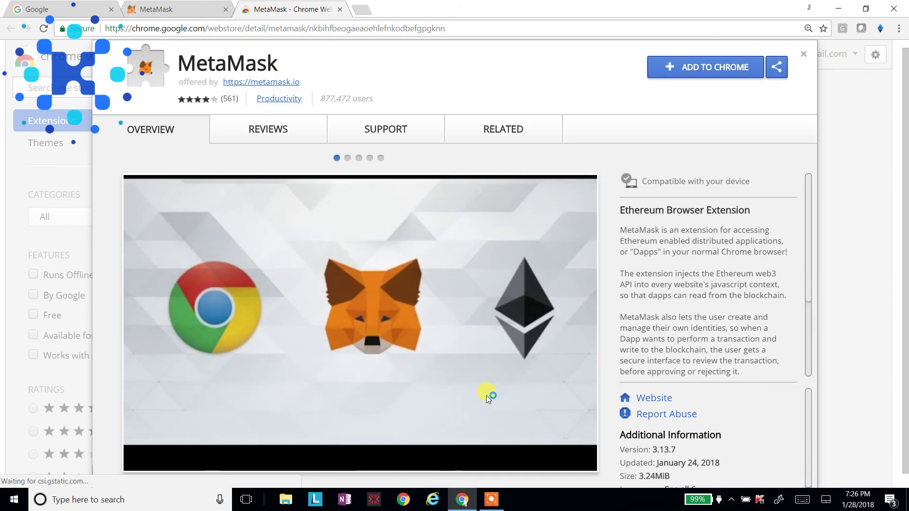
left_click(670, 73)
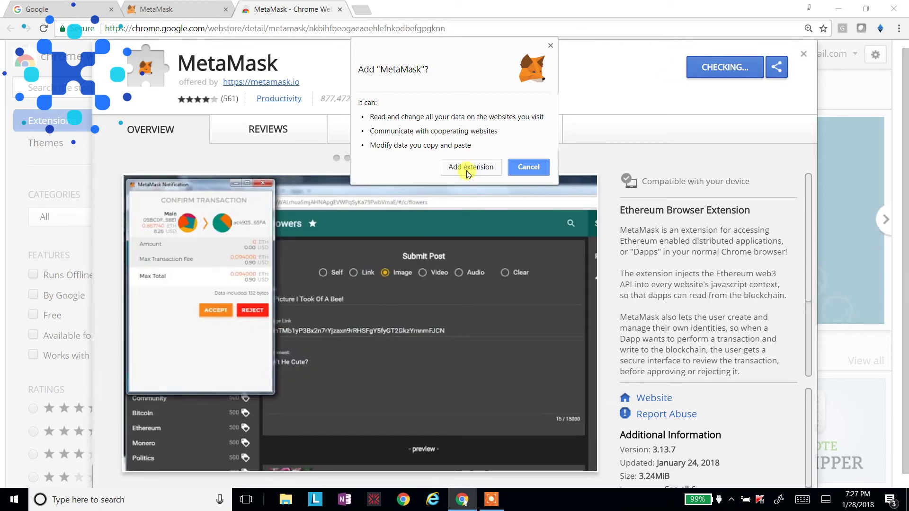
left_click(467, 170)
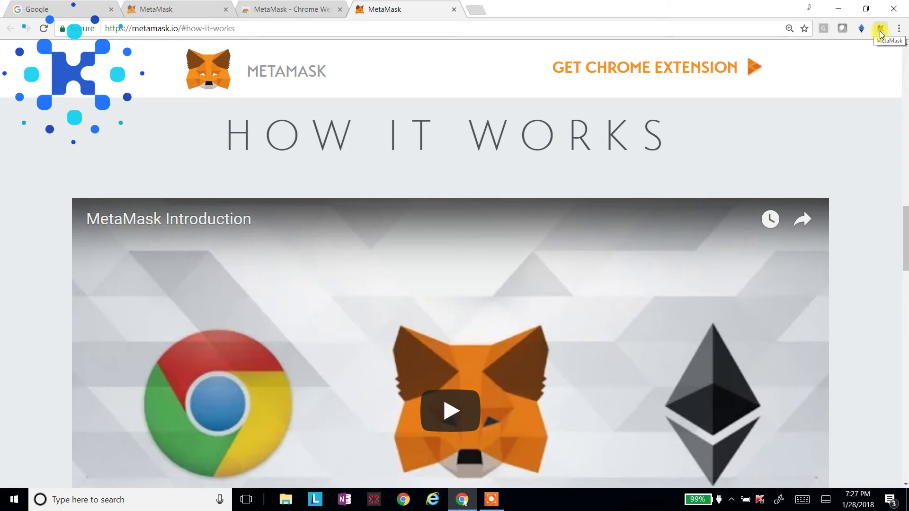
- Accept MetaMask's privacy notice and, after reading to the end, its terms of use
left_click(881, 32)
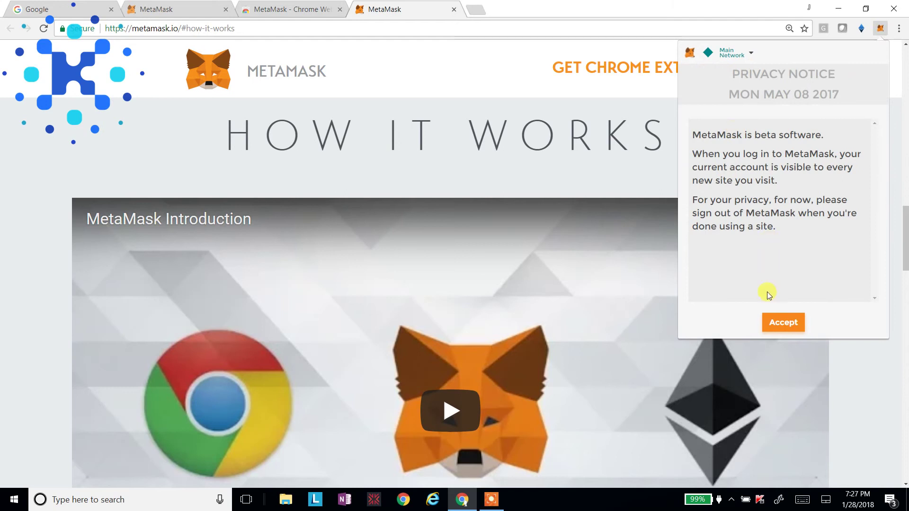
left_click(783, 323)
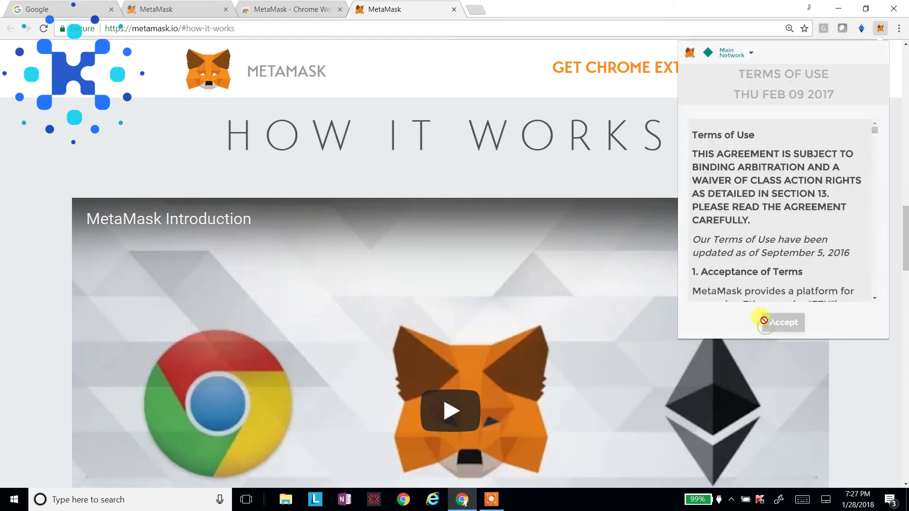
scroll(758, 228, "down", 5)
scroll(867, 173, "down", 10)
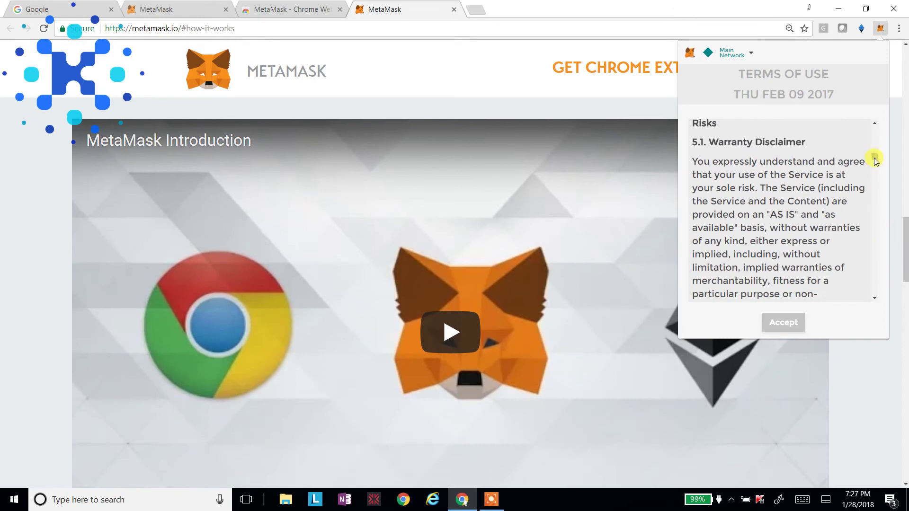
left_click_drag(875, 156, 873, 308)
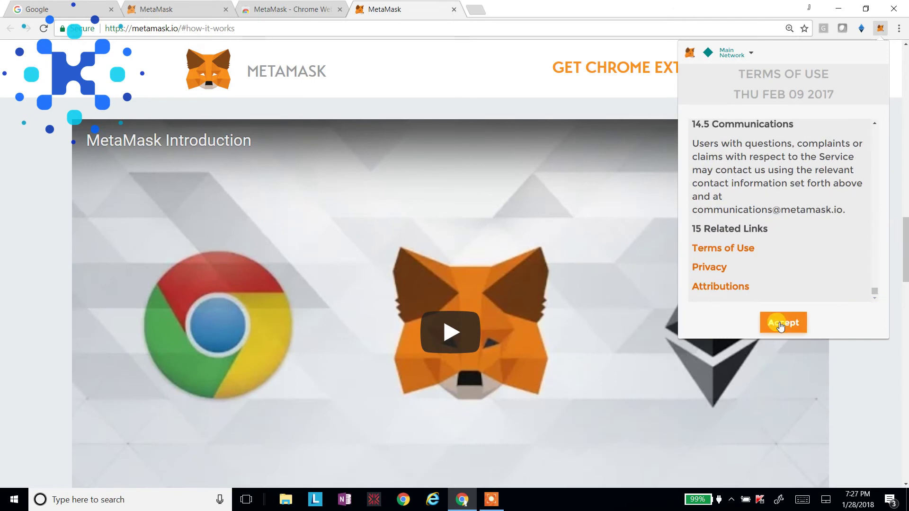
left_click(780, 326)
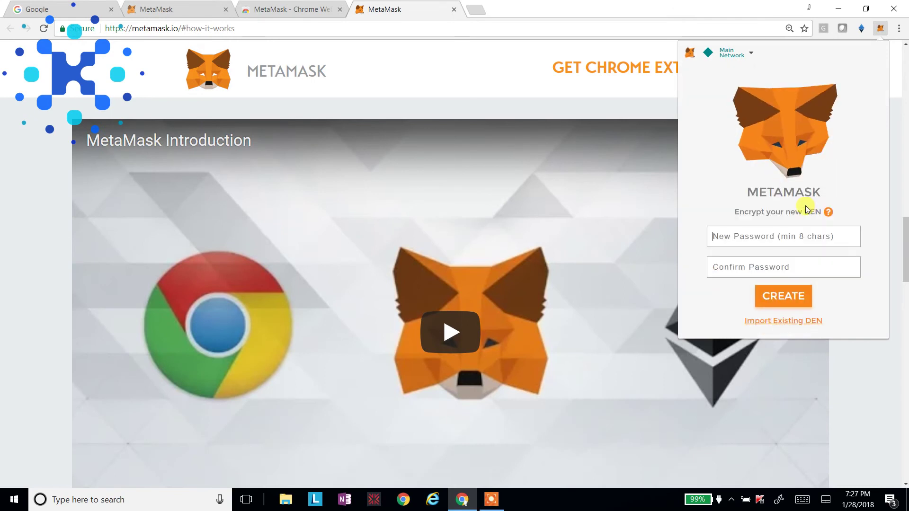
- Enter and confirm a new wallet password, then create the encrypted vault
type("••••••••••")
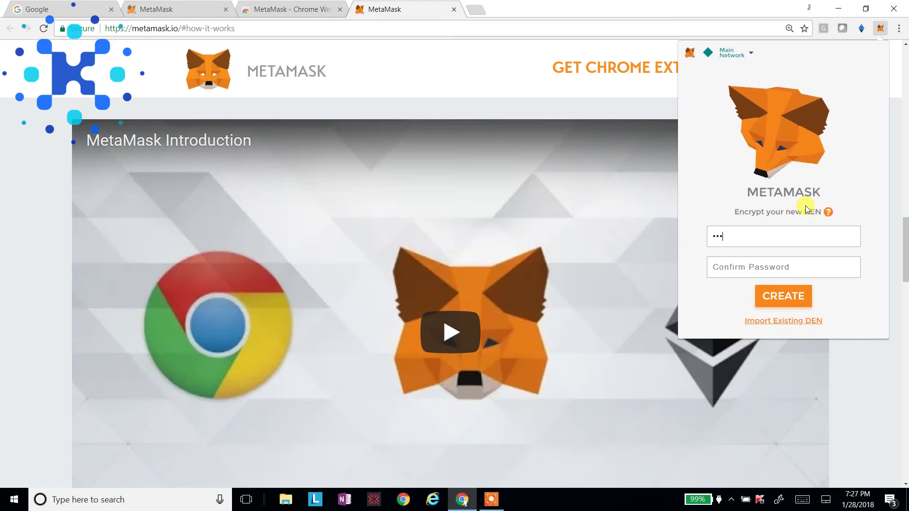
type("••••")
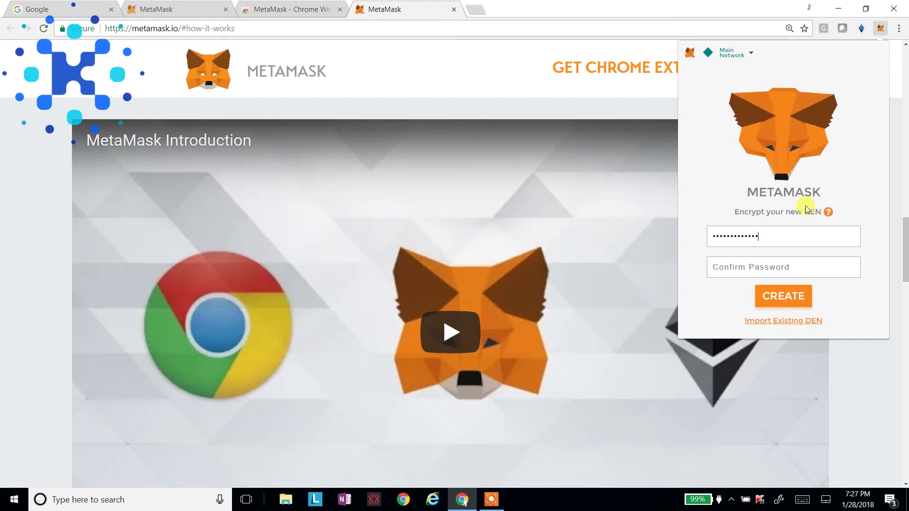
key("Tab")
type("••••••••••")
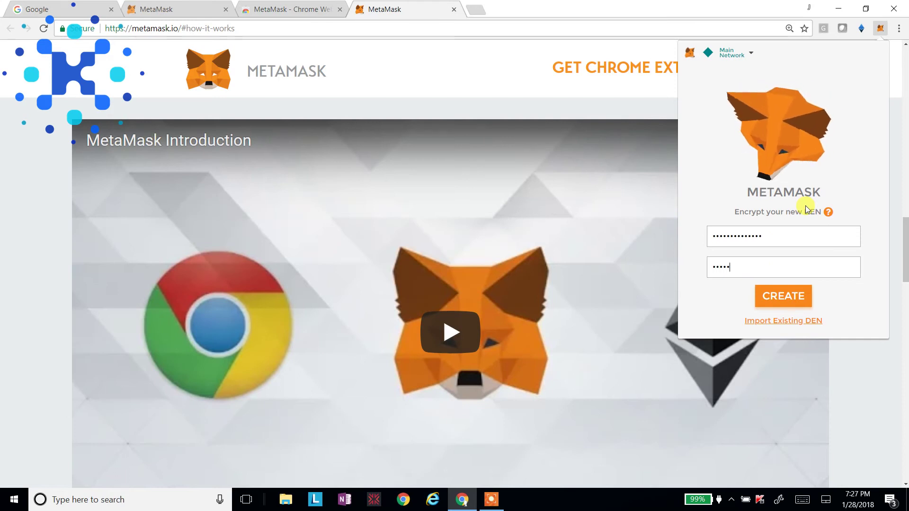
type("••••")
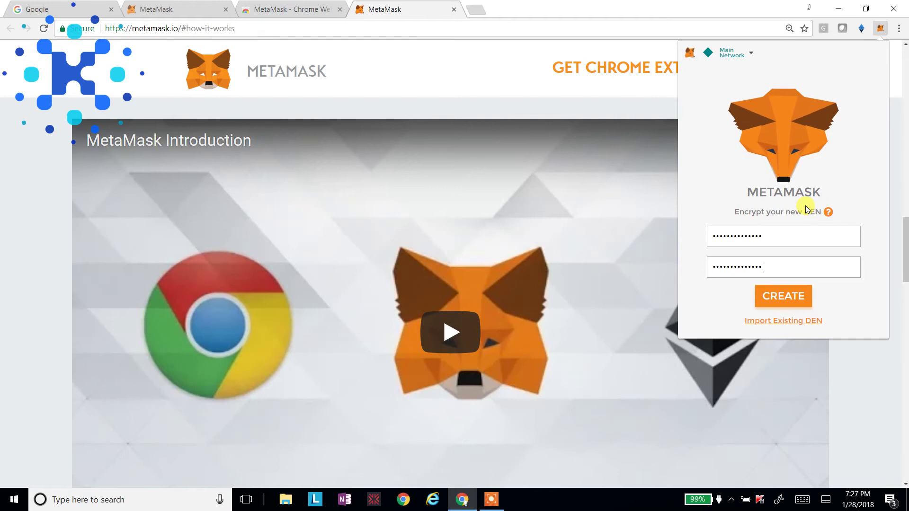
left_click(790, 299)
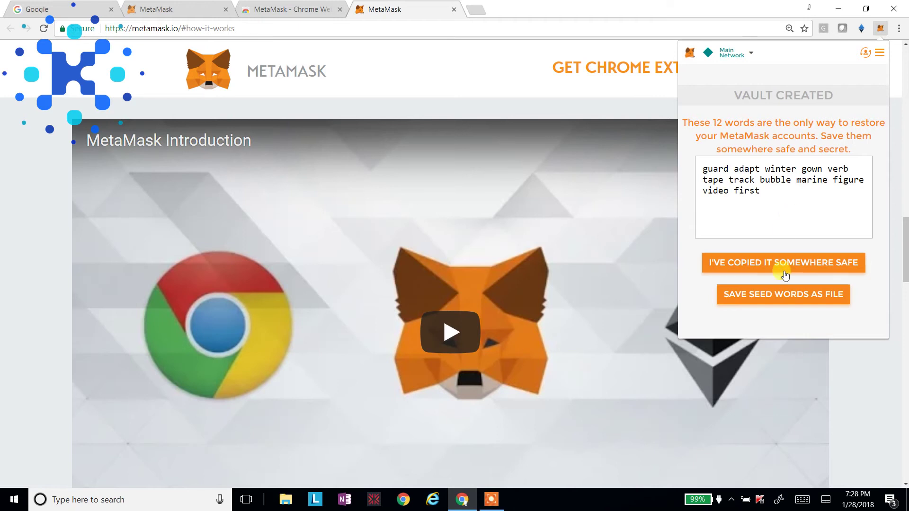
- Save the seed words to a file and confirm they are stored safely
left_click(780, 293)
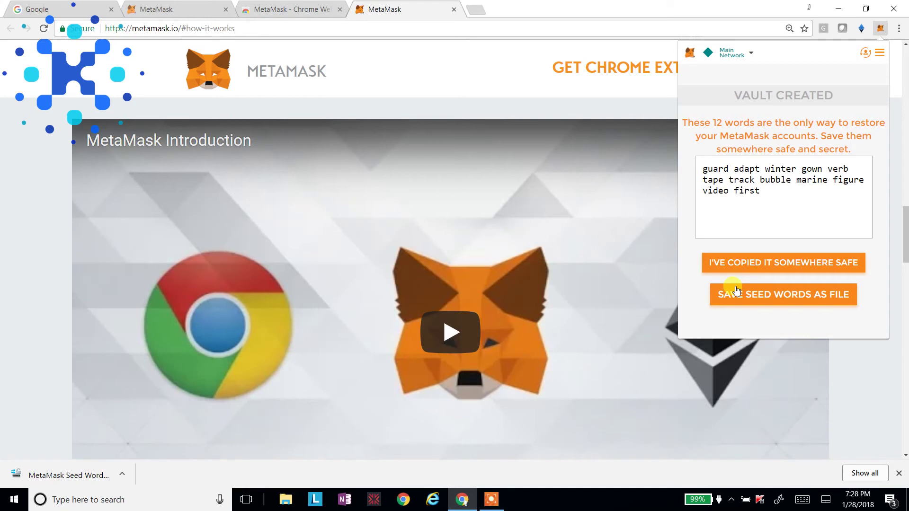
left_click(770, 264)
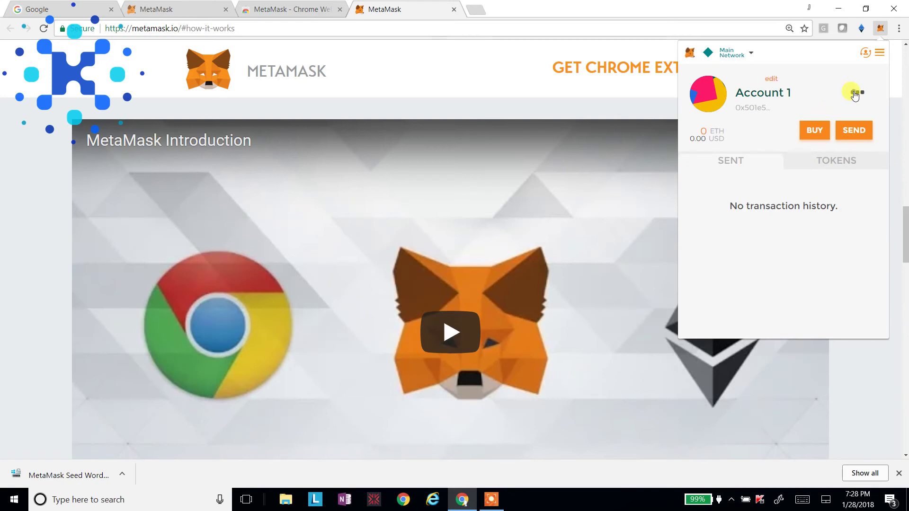
- Copy Account 1's address from its QR code view and verify it by pasting into the address bar
left_click(855, 94)
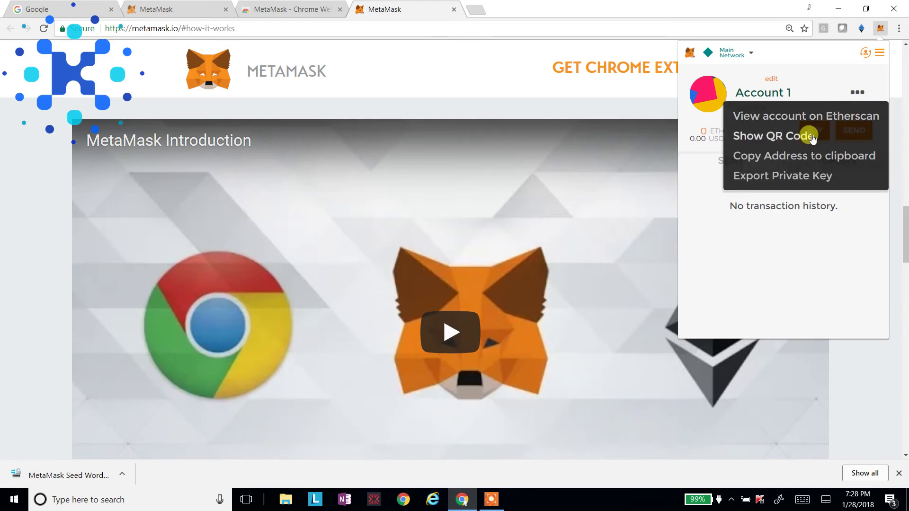
left_click(813, 137)
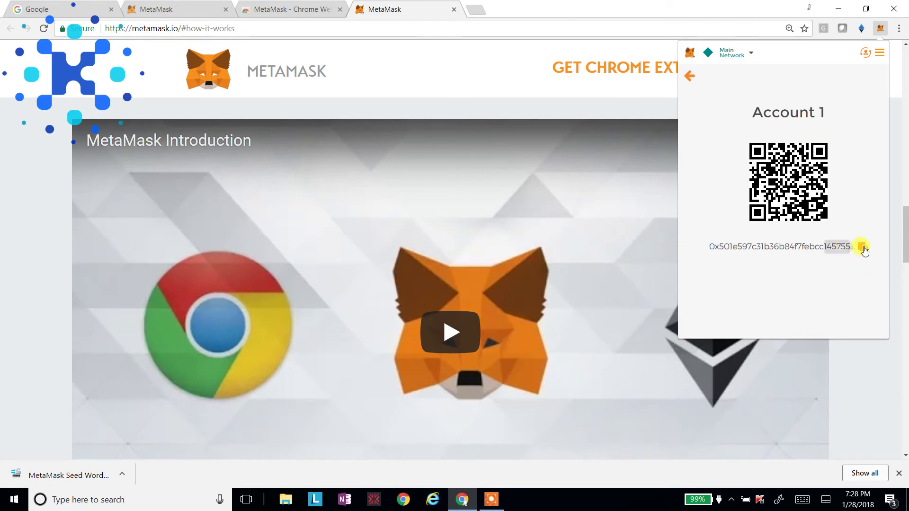
left_click(862, 248)
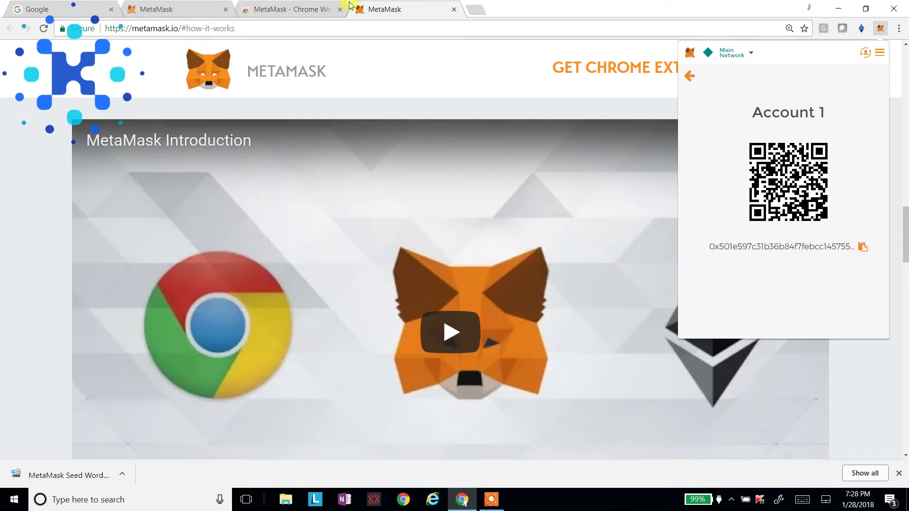
left_click(349, 27)
key("ctrl+v")
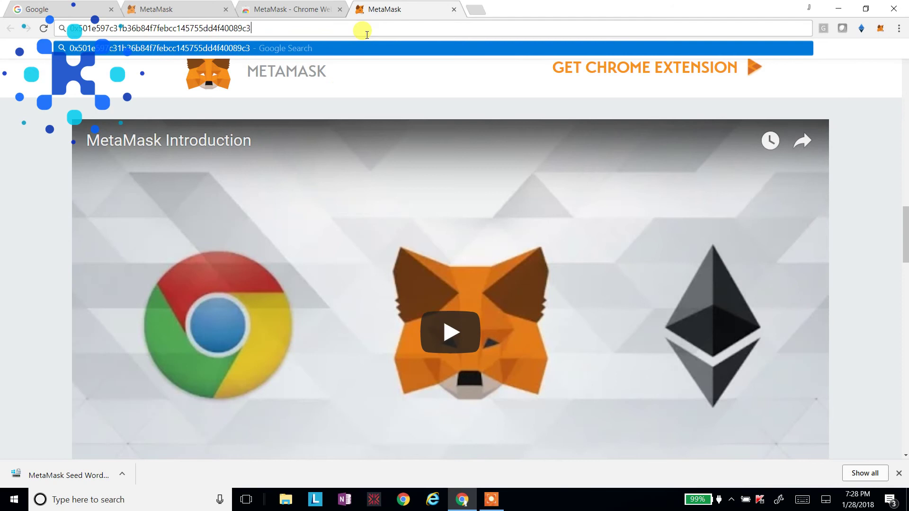
key("Escape")
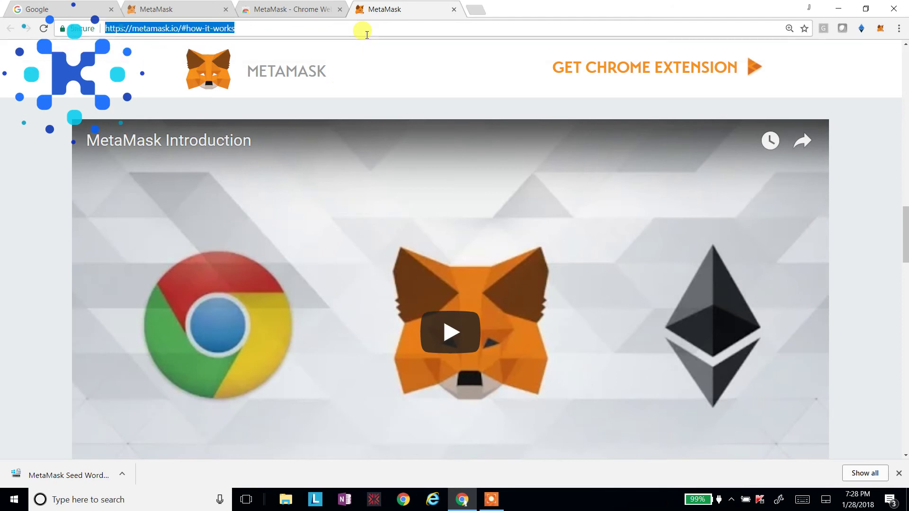
left_click(881, 29)
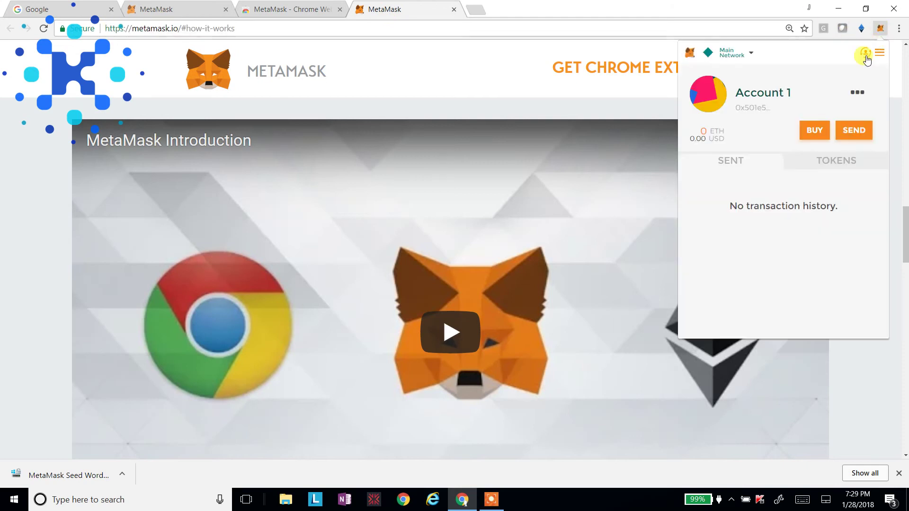
- Check Account 1's 0.06 ETH balance and the Main Network selection, then close the popup
left_click(865, 55)
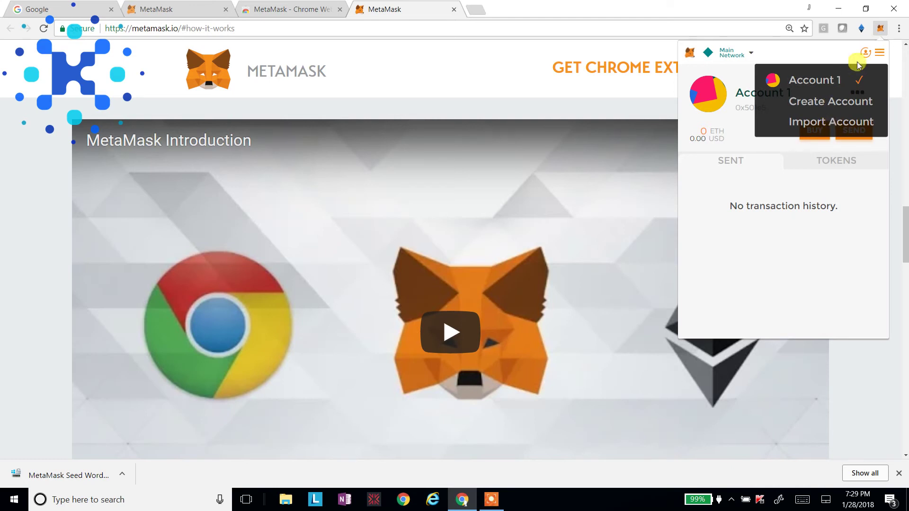
left_click(879, 53)
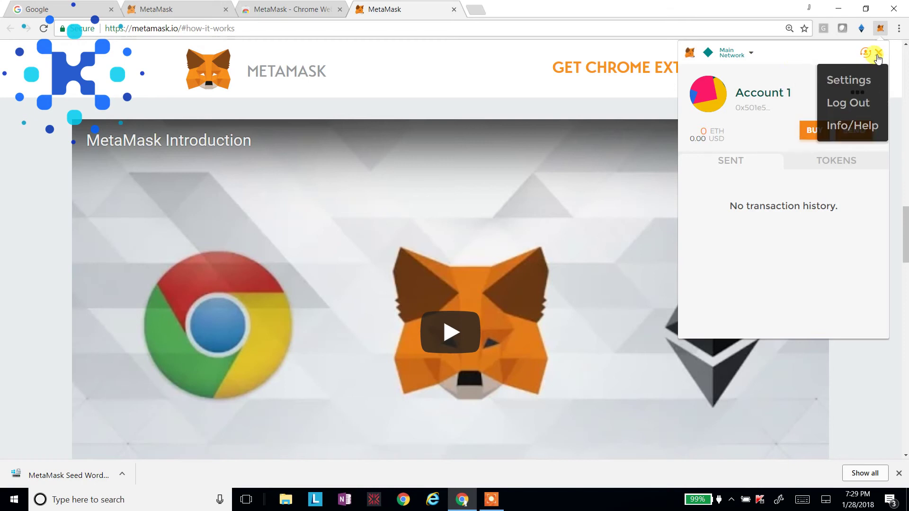
left_click(752, 51)
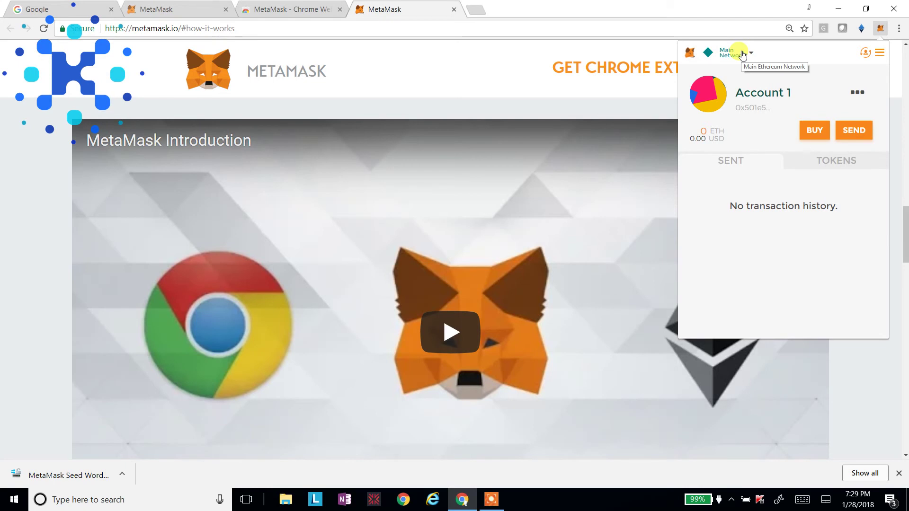
left_click(743, 56)
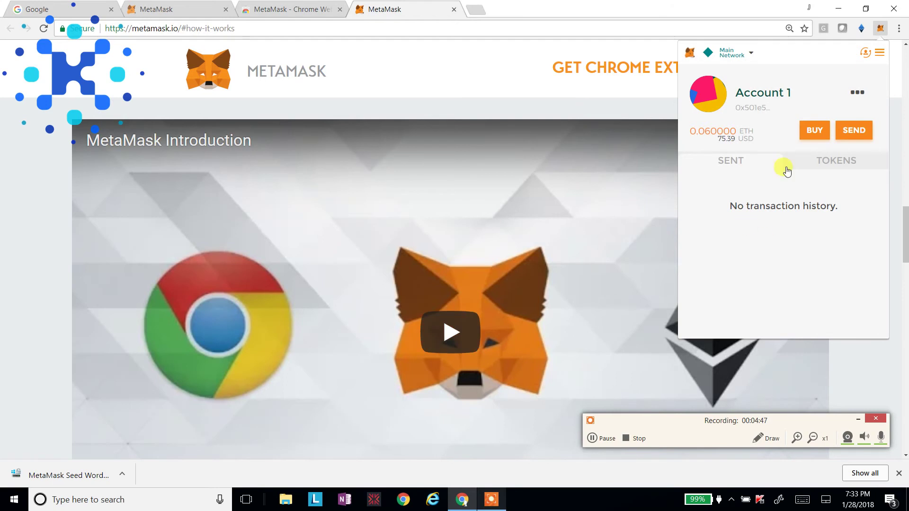
left_click(857, 420)
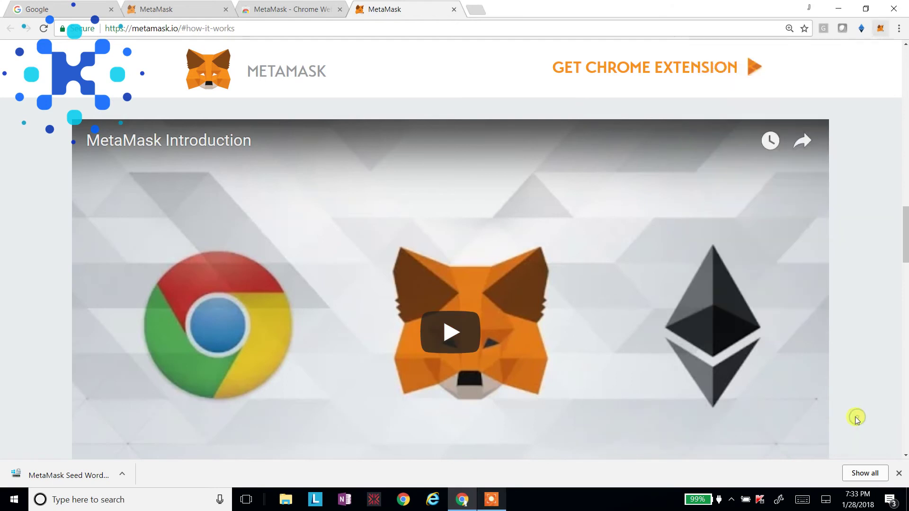
- Load the Bancor website at bancor.network
left_click(881, 28)
left_click(341, 28)
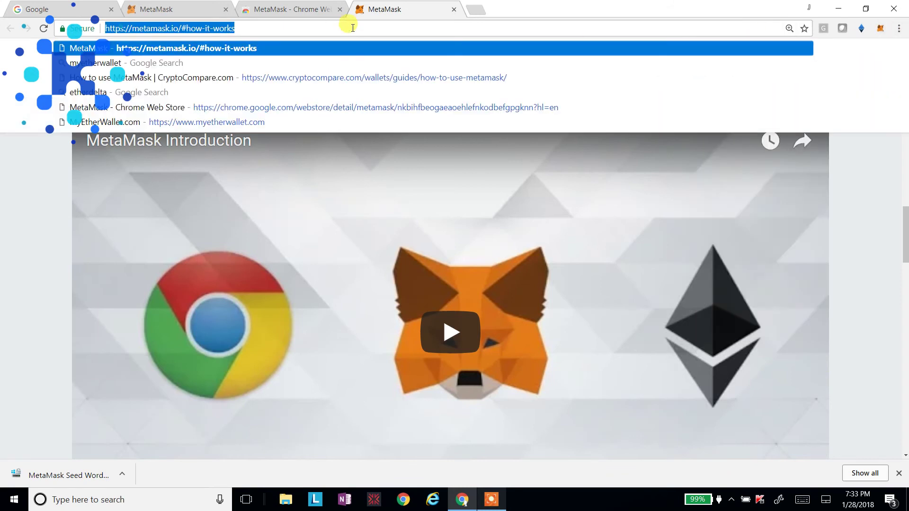
type("http:/")
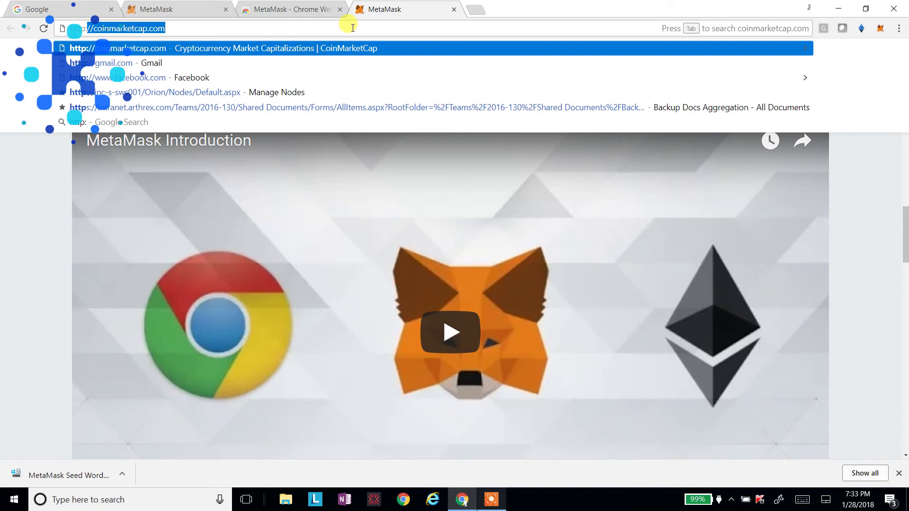
type("/bancor.netwo")
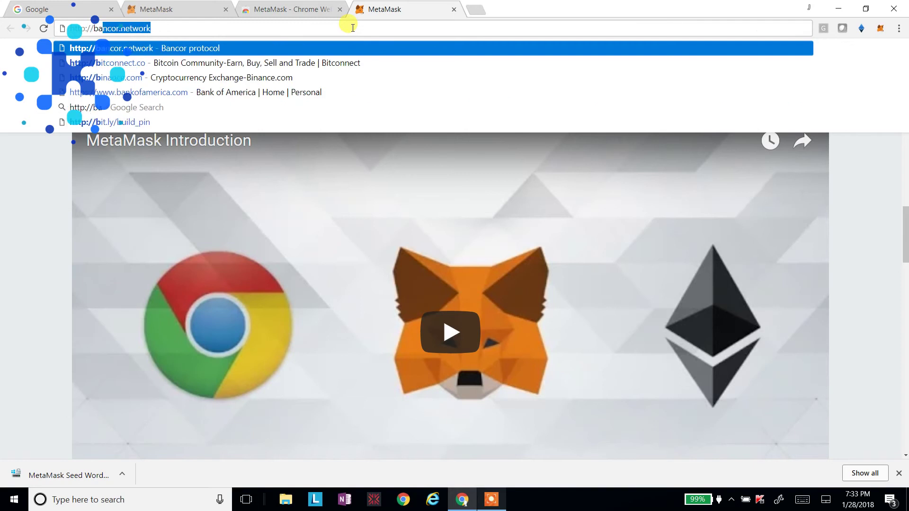
key("Return")
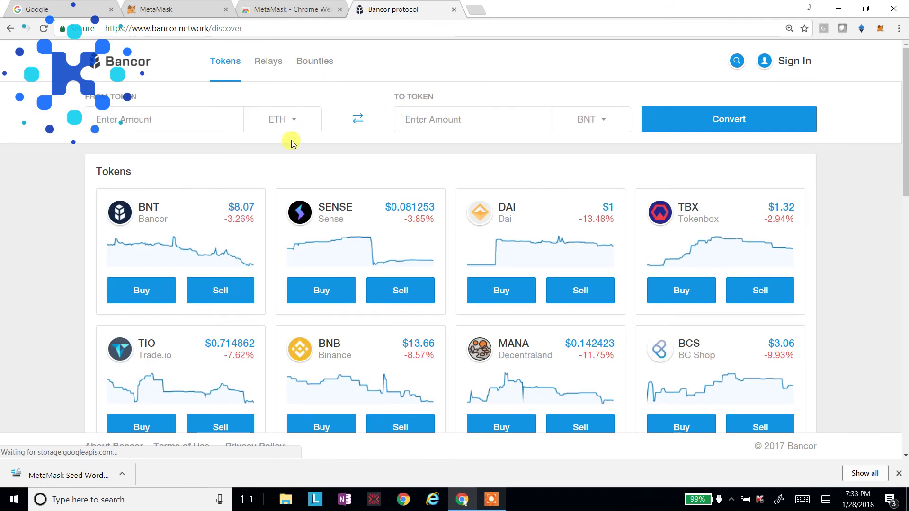
- Scroll the Tokens grid down to KIN and open the KIN token page
scroll(441, 176, "down", 1)
scroll(441, 176, "down", 6)
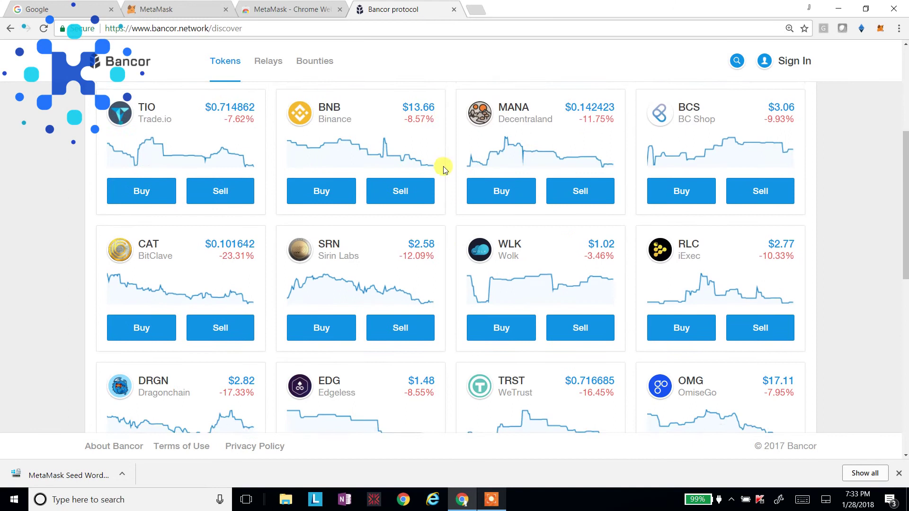
scroll(457, 167, "down", 8)
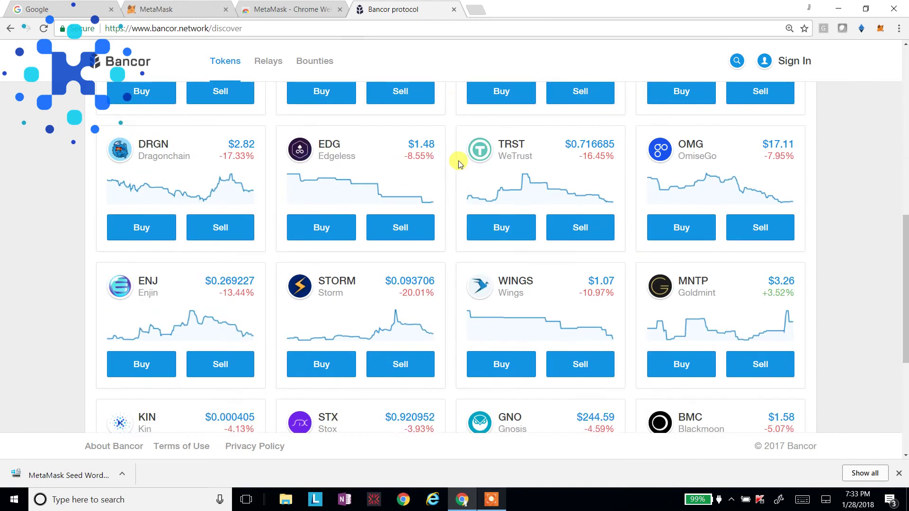
scroll(463, 169, "up", 8)
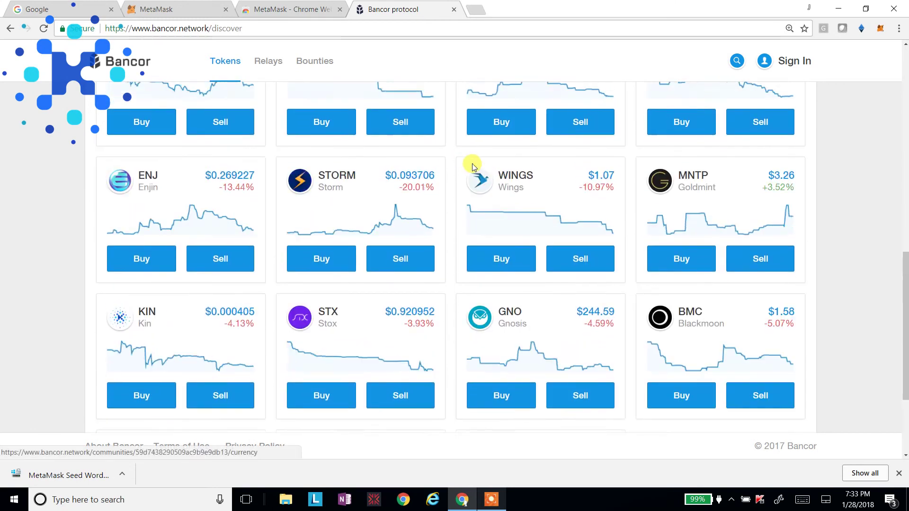
scroll(474, 166, "up", 7)
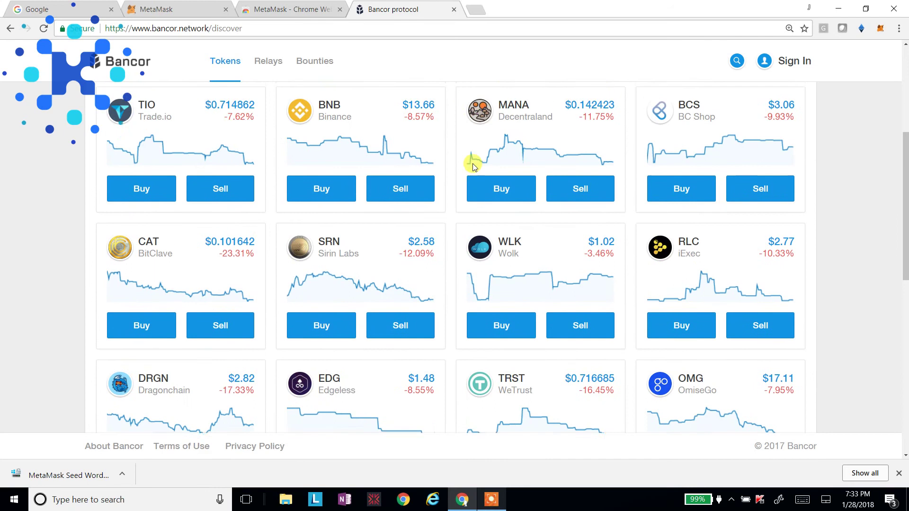
scroll(475, 167, "down", 5)
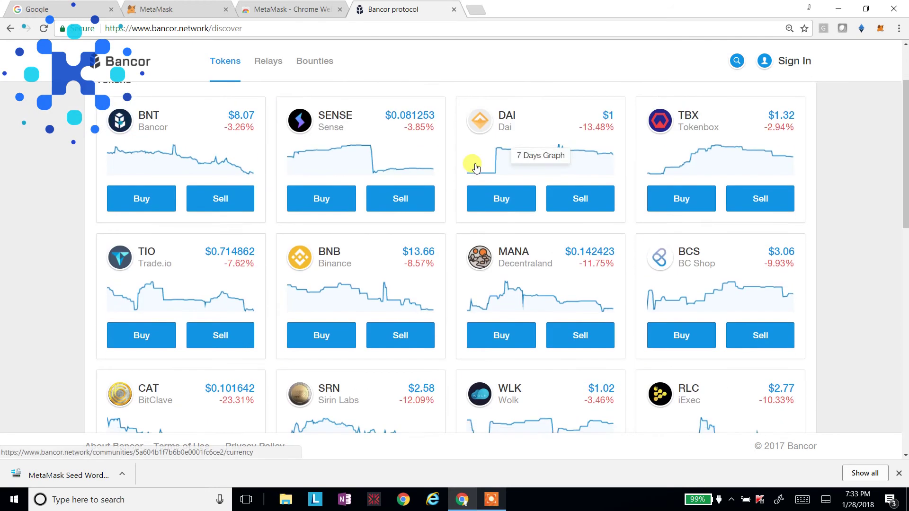
scroll(477, 161, "down", 5)
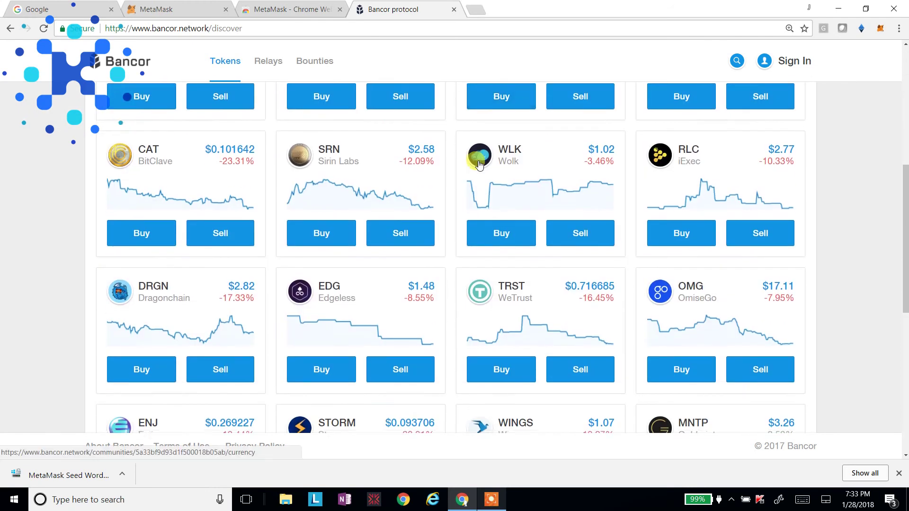
scroll(479, 164, "down", 3)
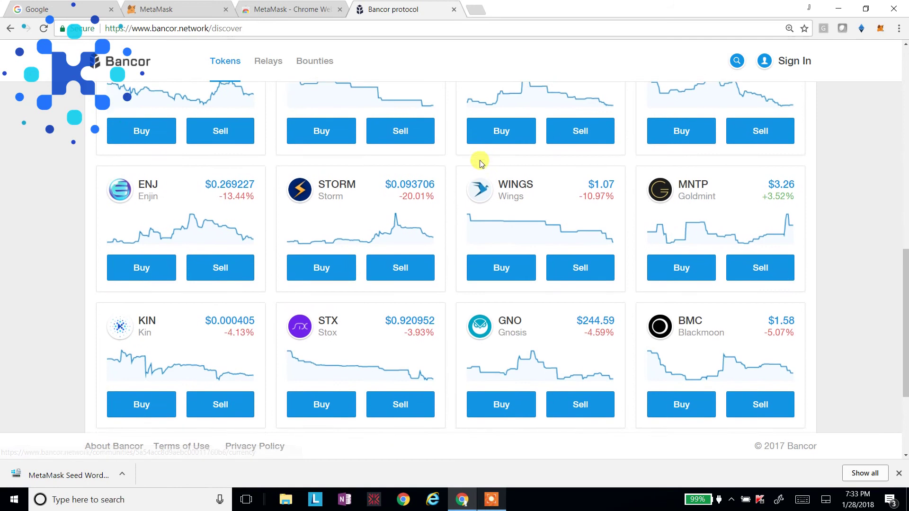
left_click(203, 239)
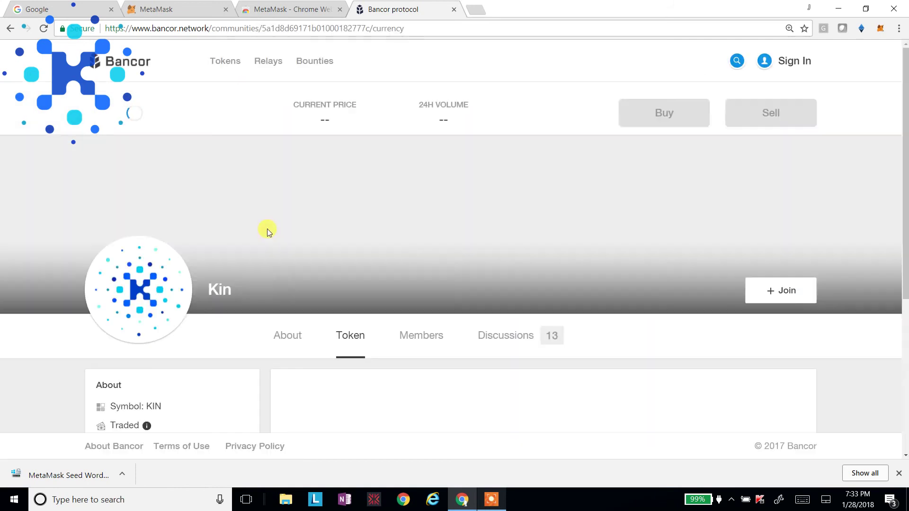
- Start a KIN purchase, keeping ETH as the payment token
left_click(659, 113)
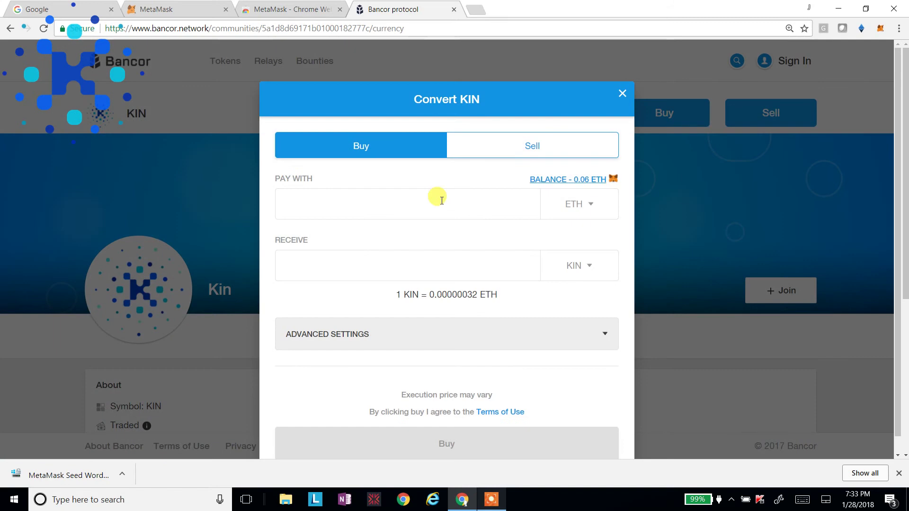
left_click(582, 205)
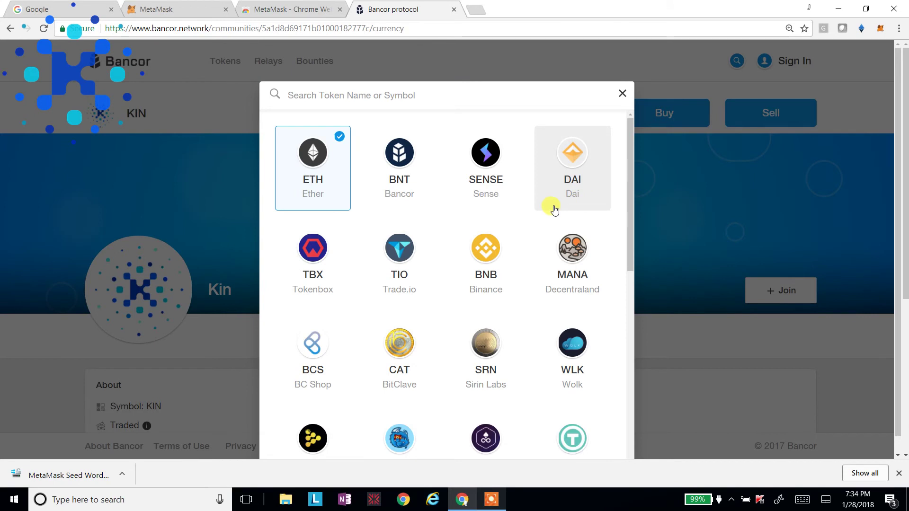
scroll(554, 210, "down", 9)
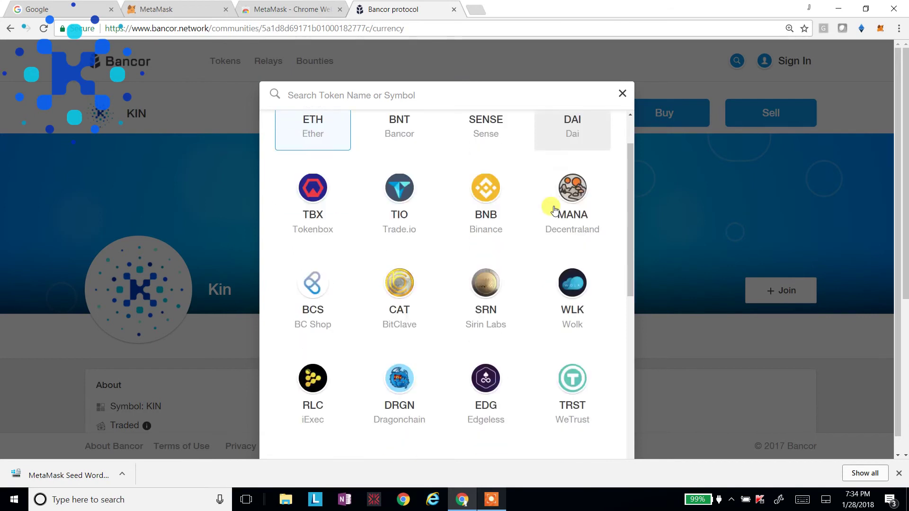
scroll(547, 213, "down", 2)
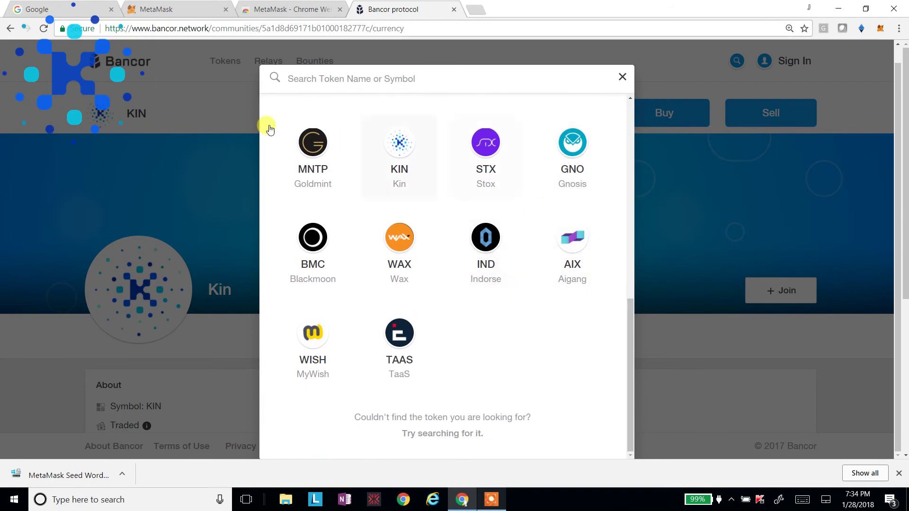
left_click(622, 80)
- Pay 0.01 ETH for about 30413 KIN and submit the Buy order
left_click(363, 193)
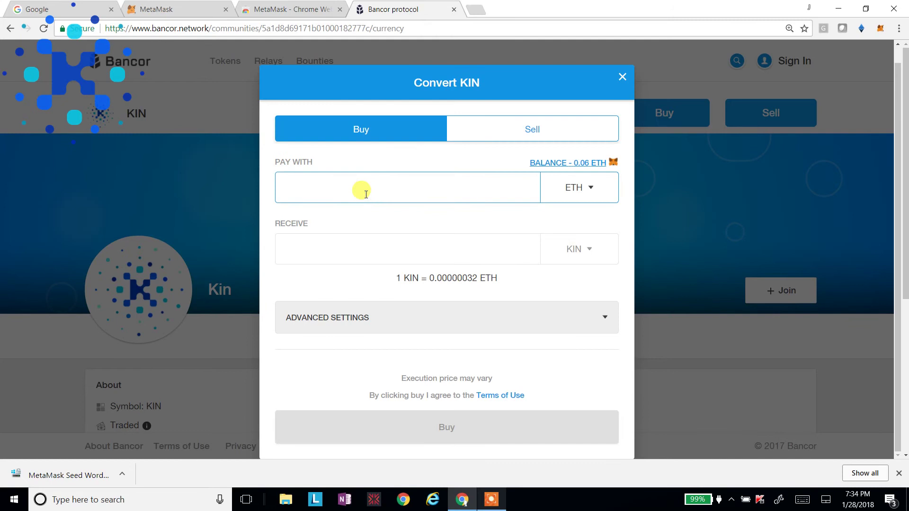
type("1000")
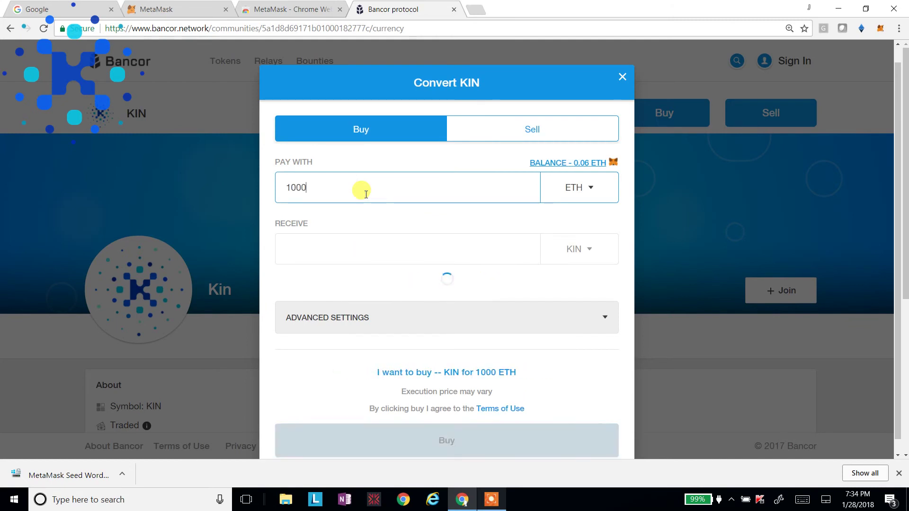
type("0")
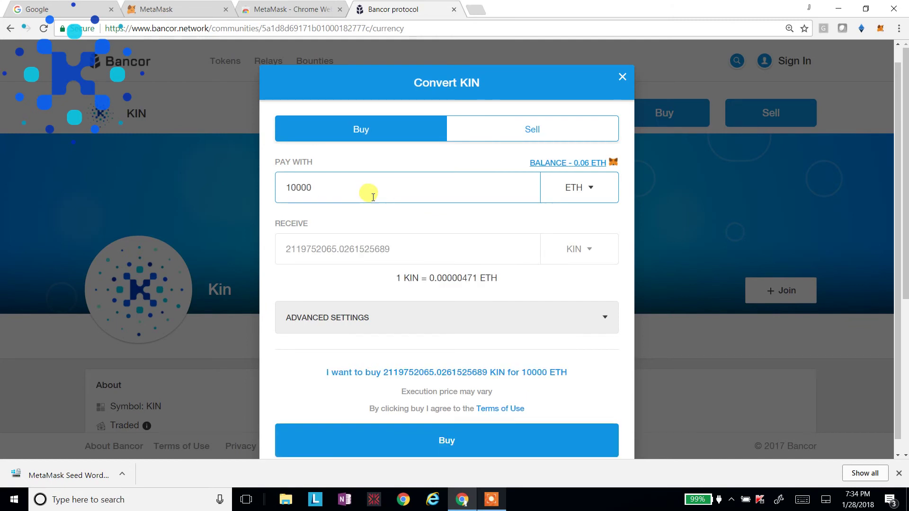
double_click(286, 182)
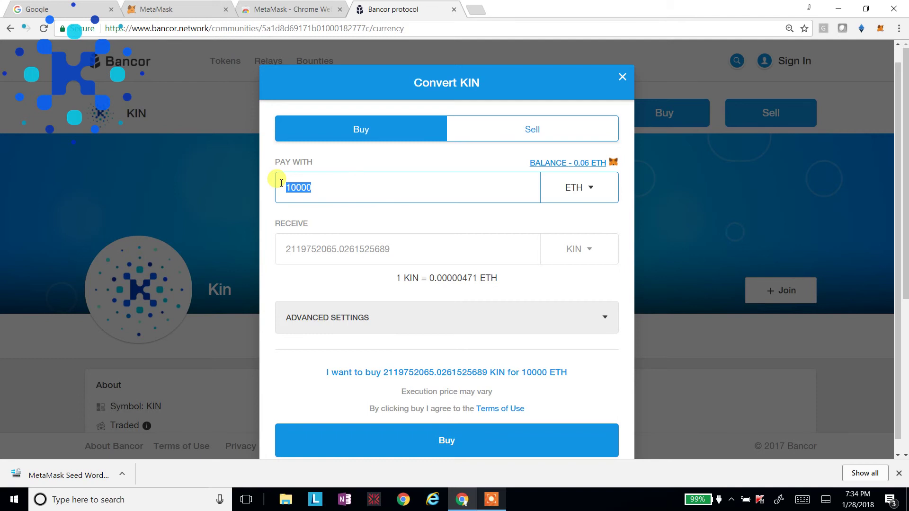
key("BackSpace")
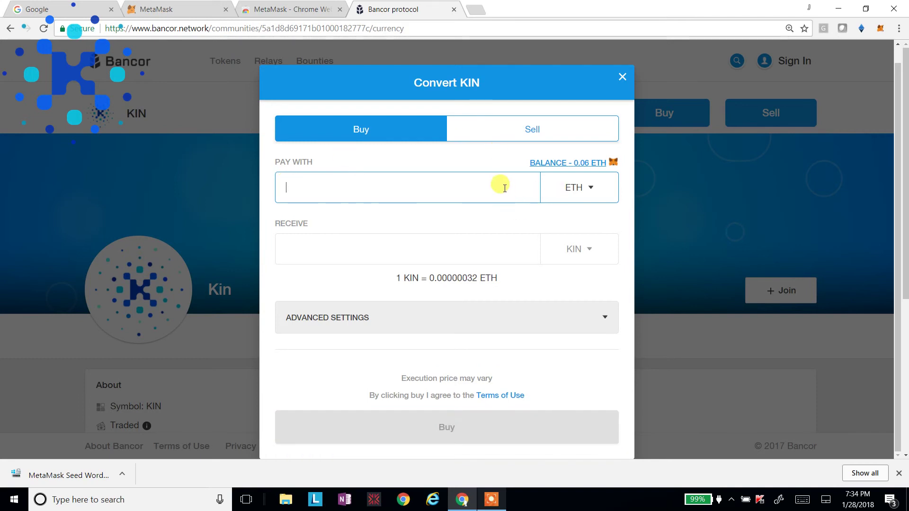
type("01")
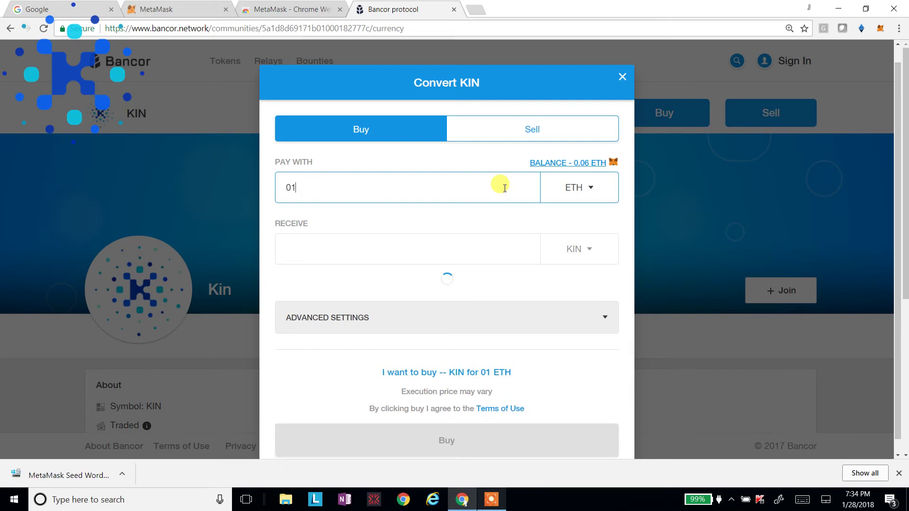
key("BackSpace")
key("BackSpace")
type("0.001")
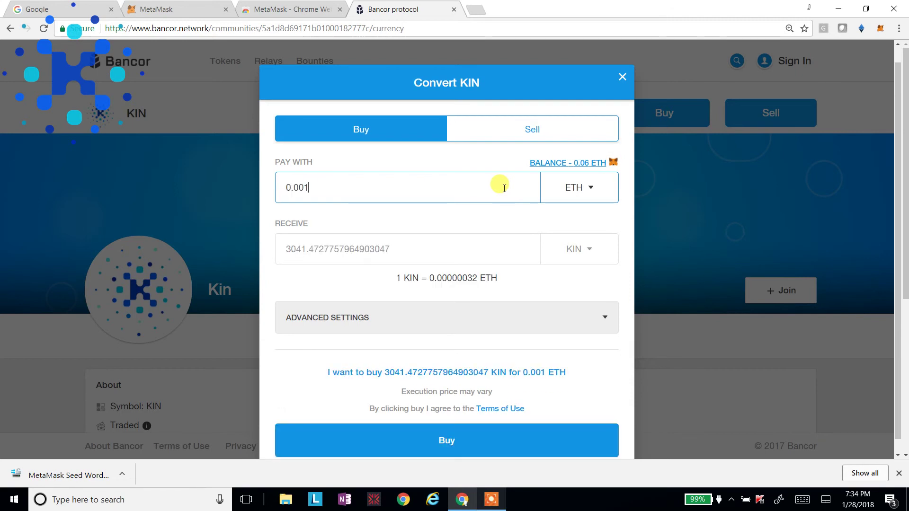
key("BackSpace")
key("BackSpace")
type("1")
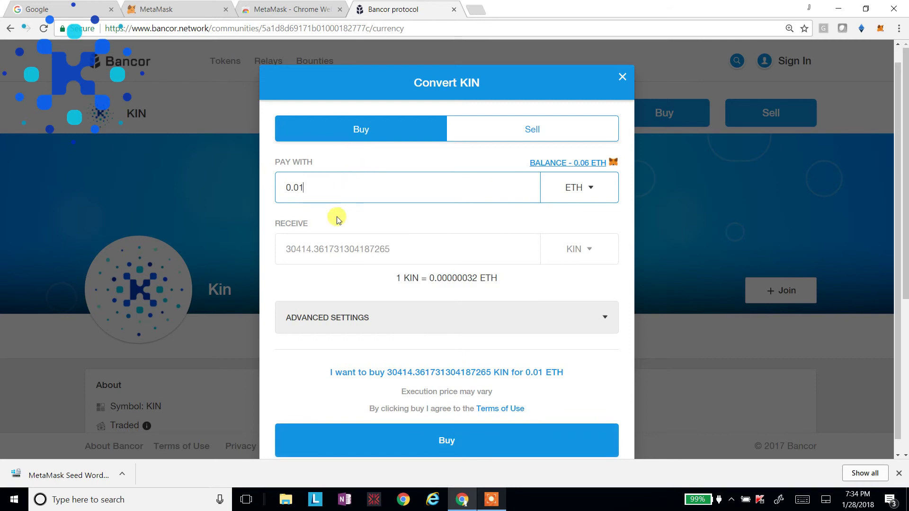
left_click(294, 247)
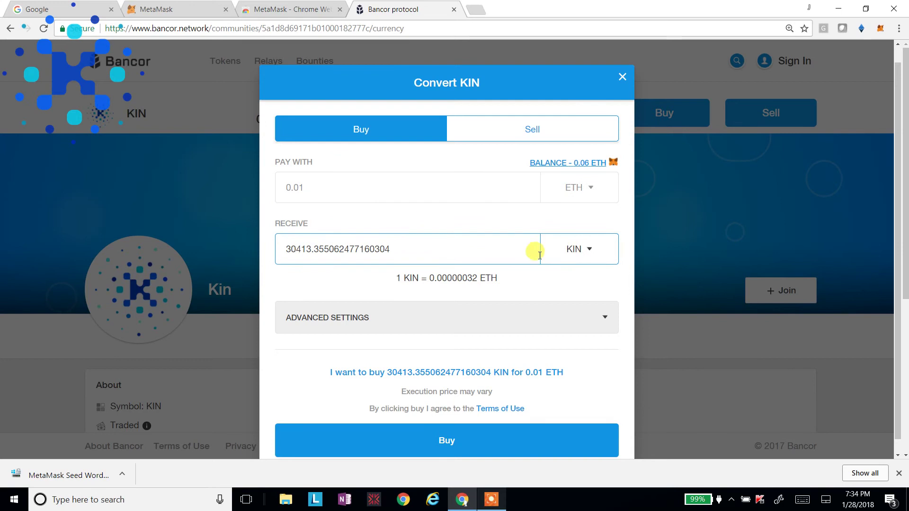
left_click(451, 445)
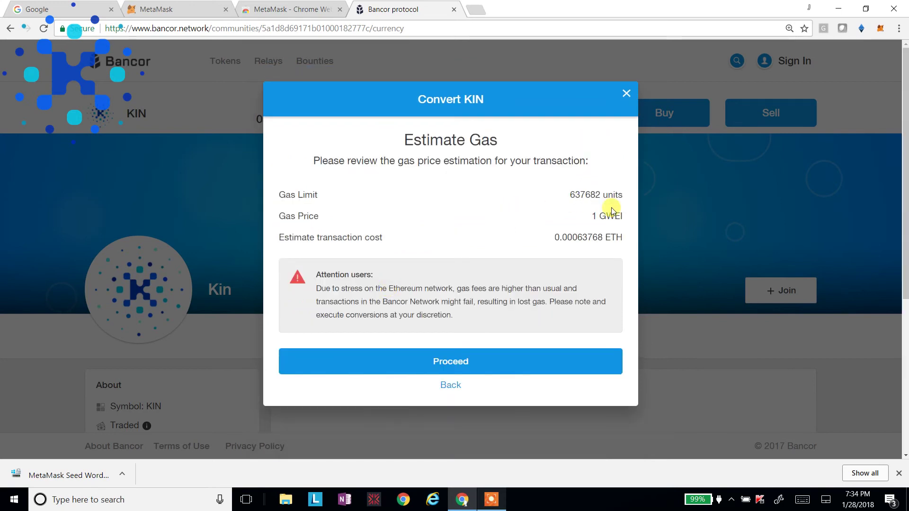
- Accept the gas estimate, set the gas price to 8 GWEI, and submit the conversion
left_click(414, 373)
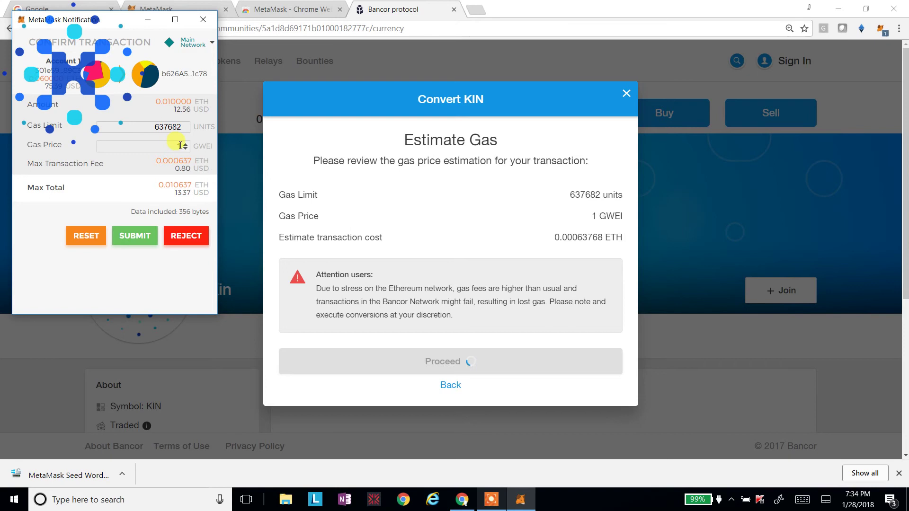
left_click_drag(189, 146, 237, 148)
type("24")
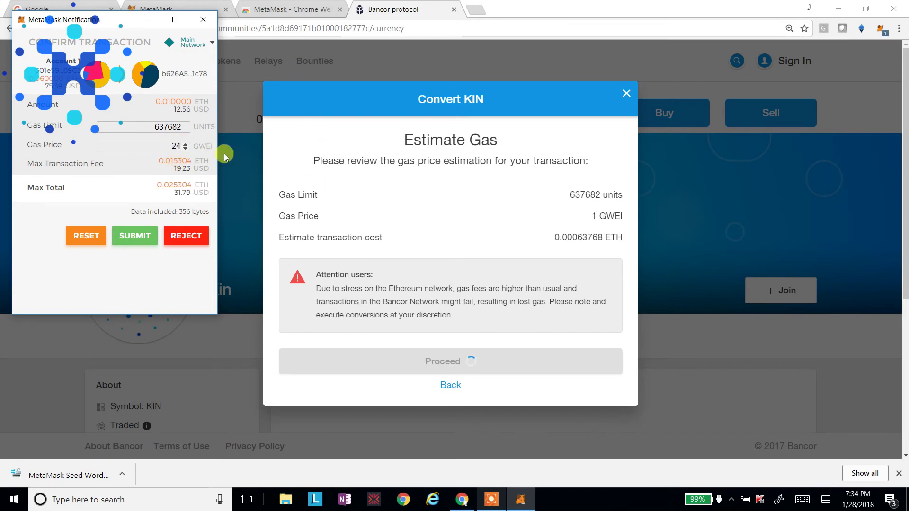
left_click_drag(183, 146, 226, 143)
type("8")
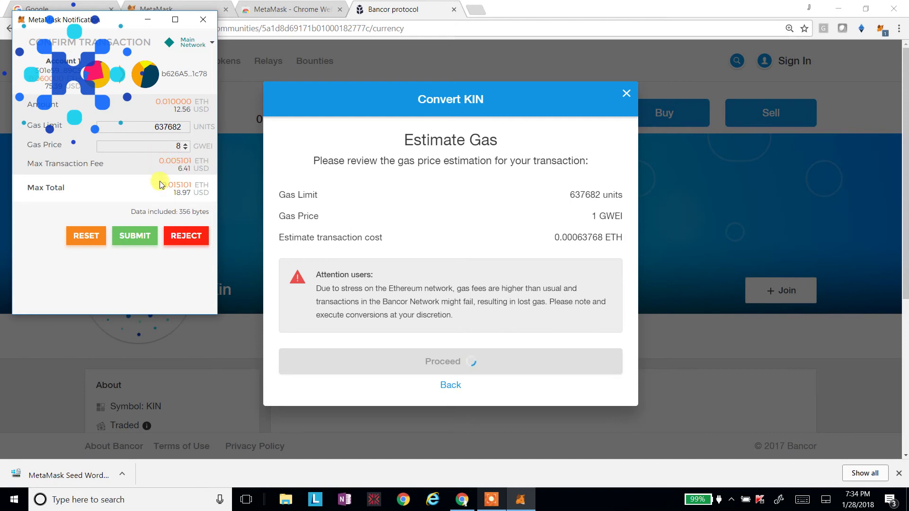
left_click(141, 238)
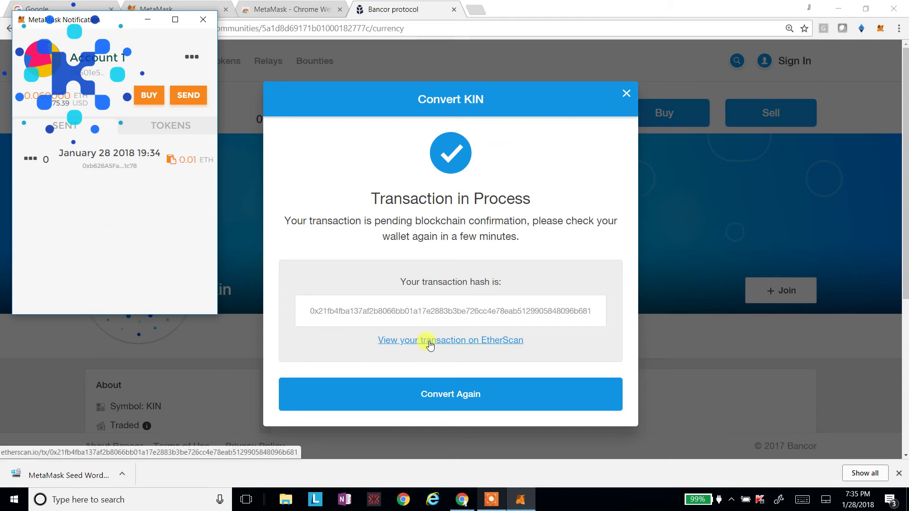
left_click(192, 56)
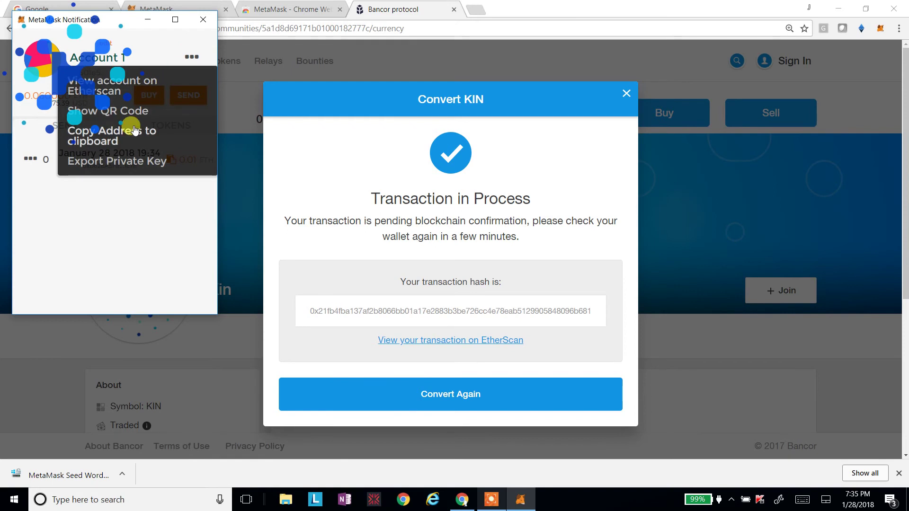
- View the account on Etherscan and open the conversion transaction's details
left_click(131, 90)
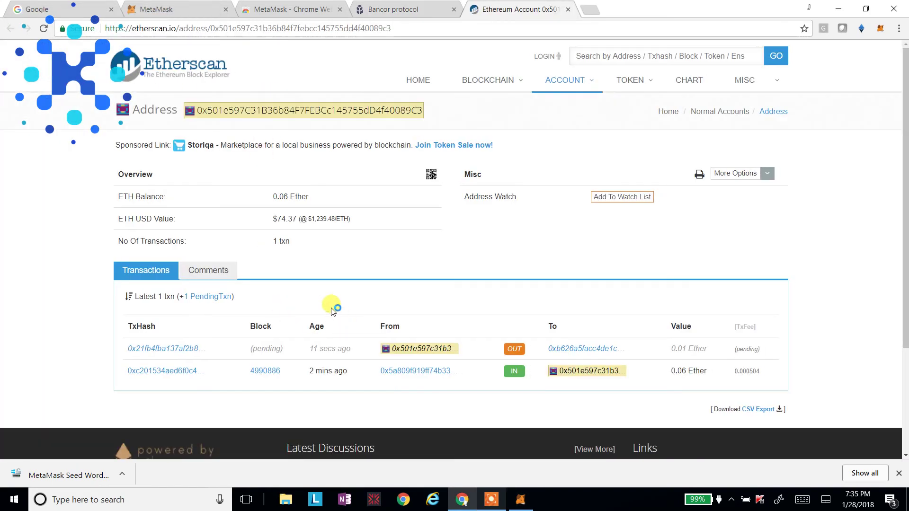
left_click(183, 349)
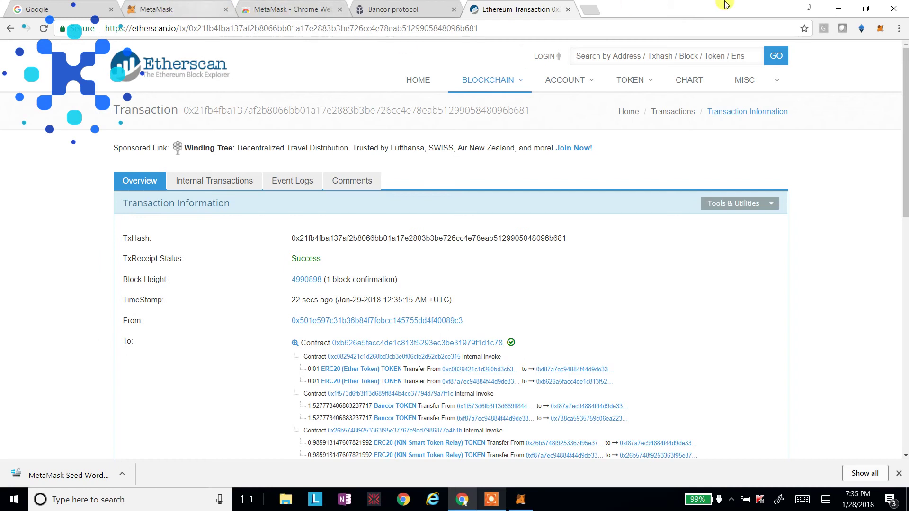
- Look up the Kin (KIN) token on Etherscan and copy its contract address
left_click(882, 29)
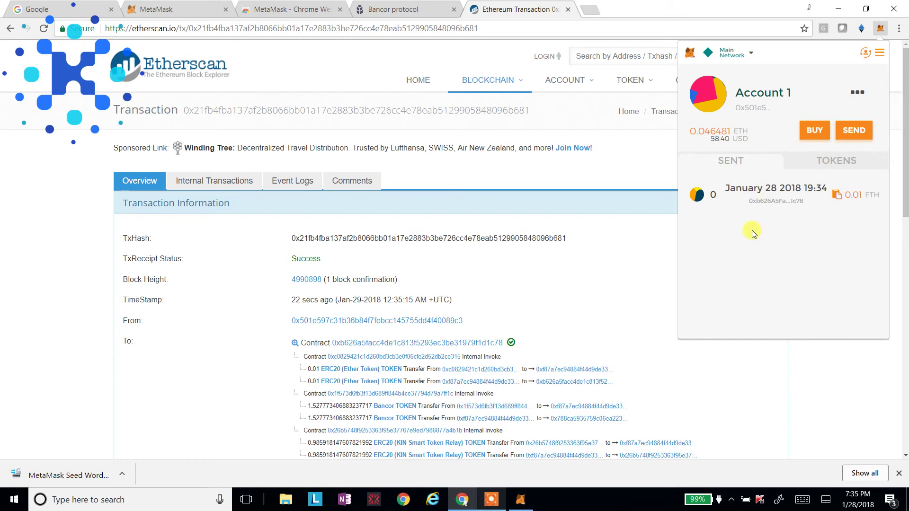
left_click(815, 165)
left_click(837, 202)
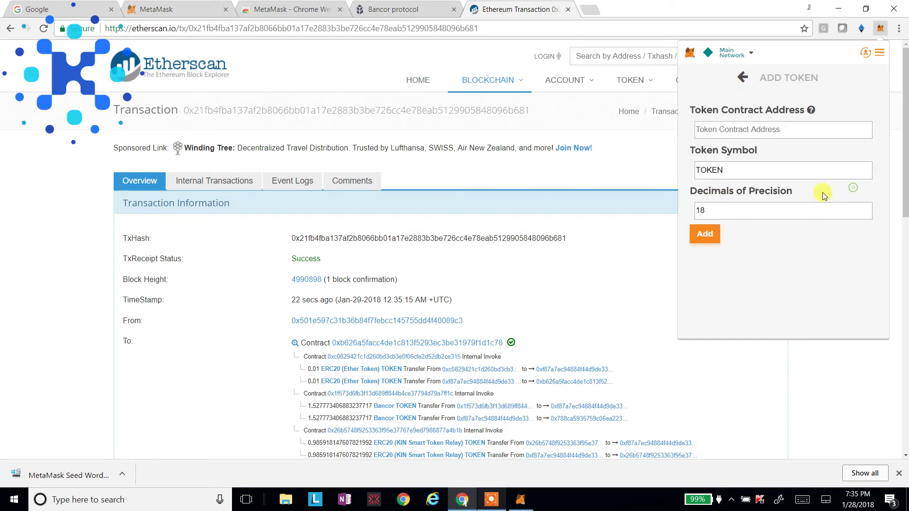
left_click(592, 55)
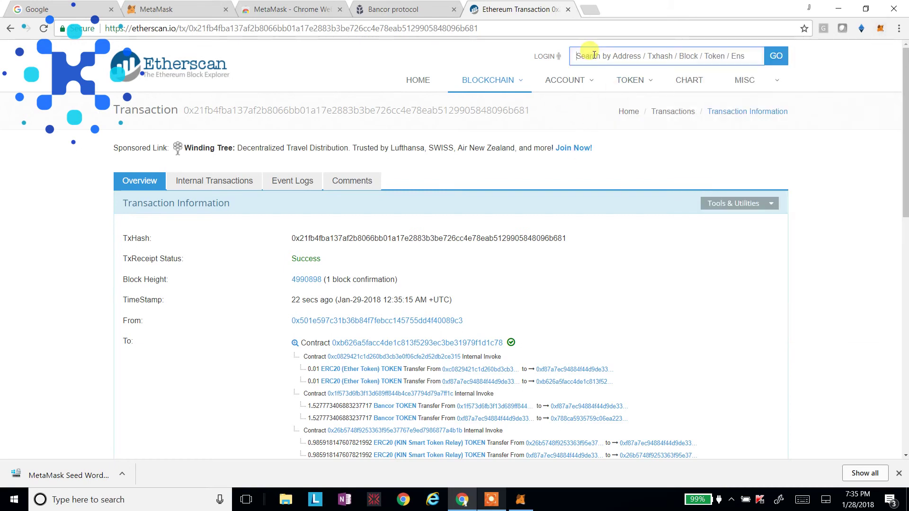
type("KIN")
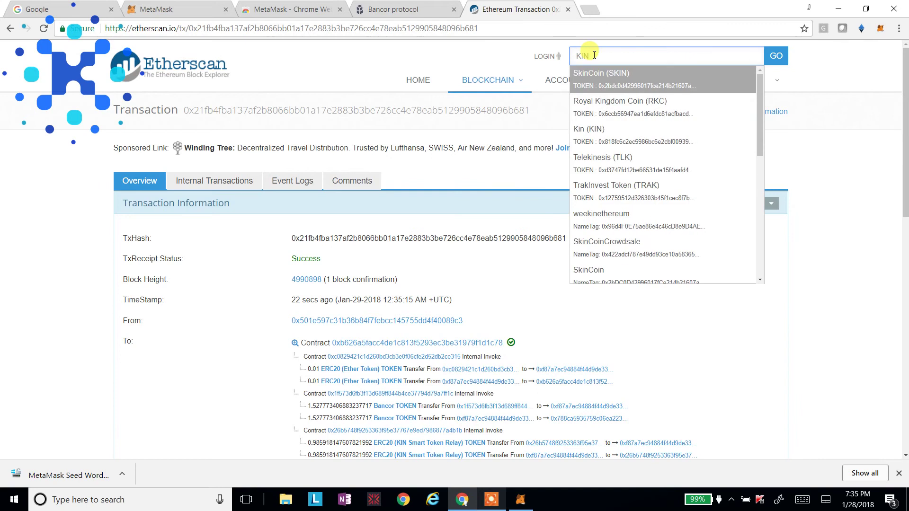
left_click(592, 131)
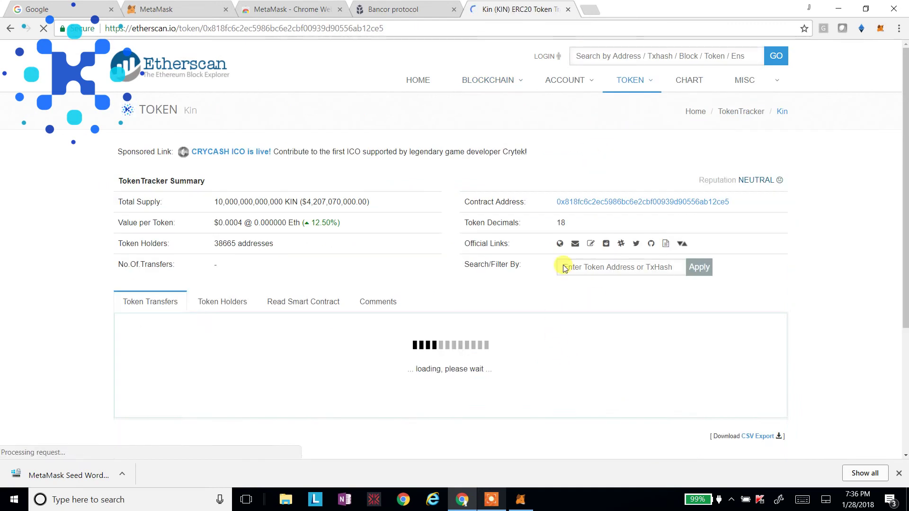
left_click_drag(741, 203, 558, 203)
key("ctrl+c")
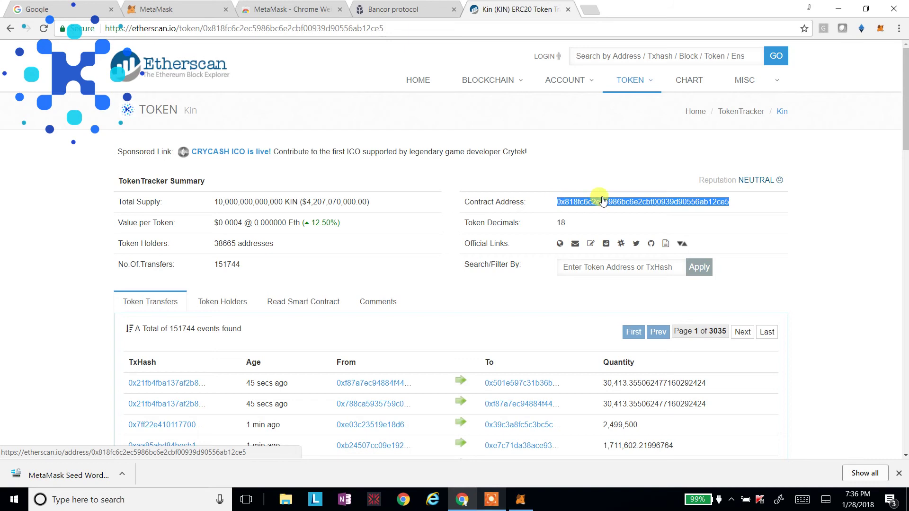
- Paste the Kin contract address into MetaMask's Add Token form and add it, showing 30413.355 KIN
left_click(881, 29)
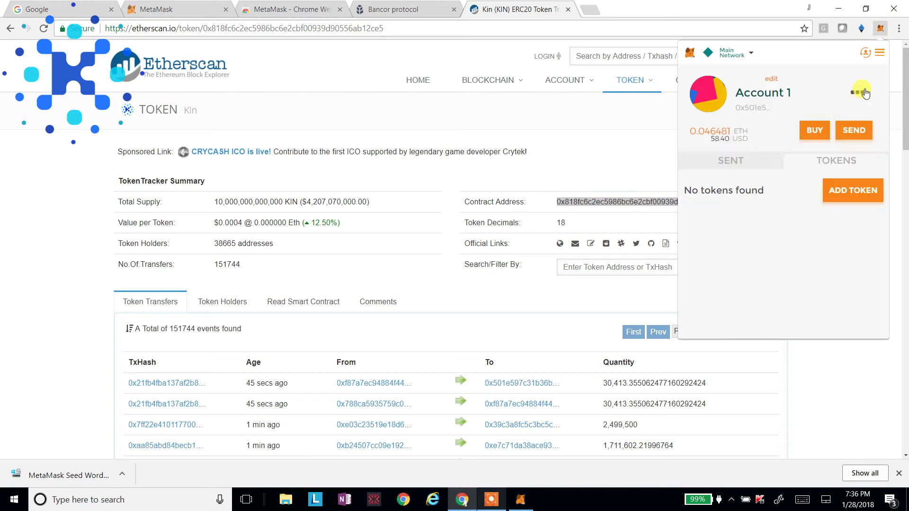
left_click(847, 204)
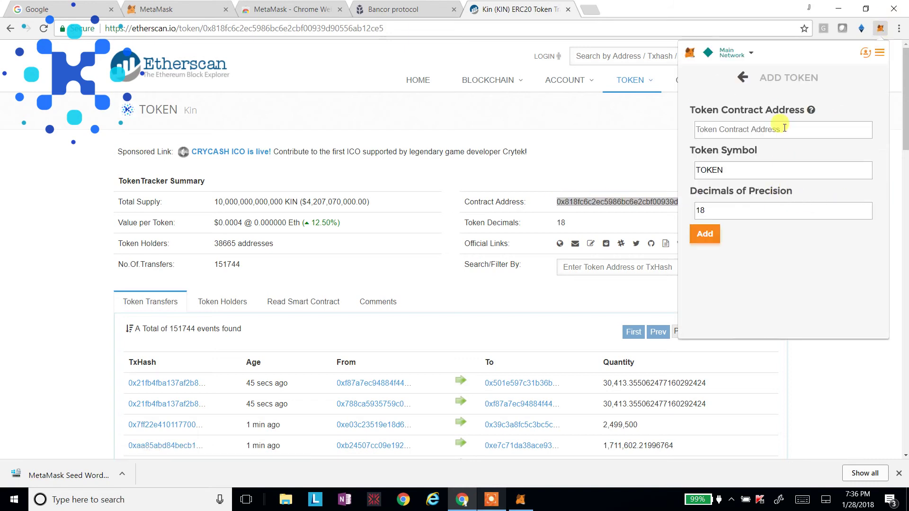
key("ctrl+v")
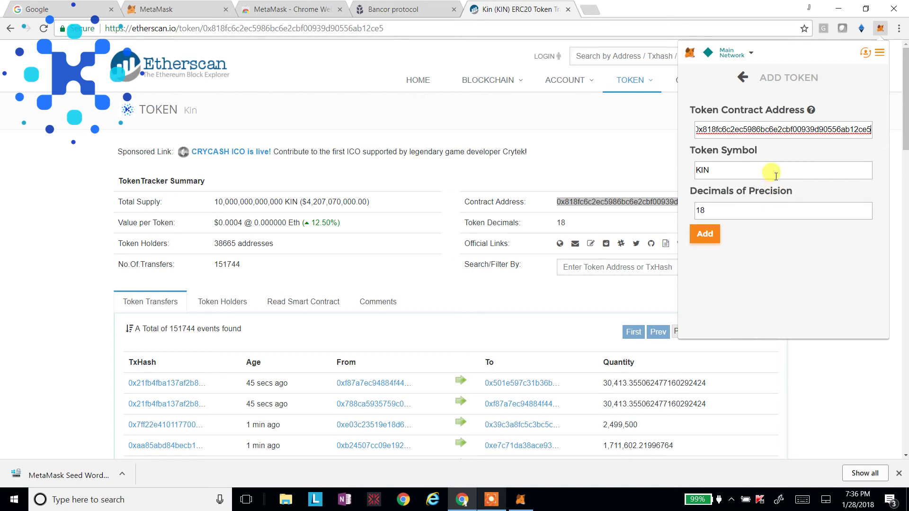
left_click(717, 231)
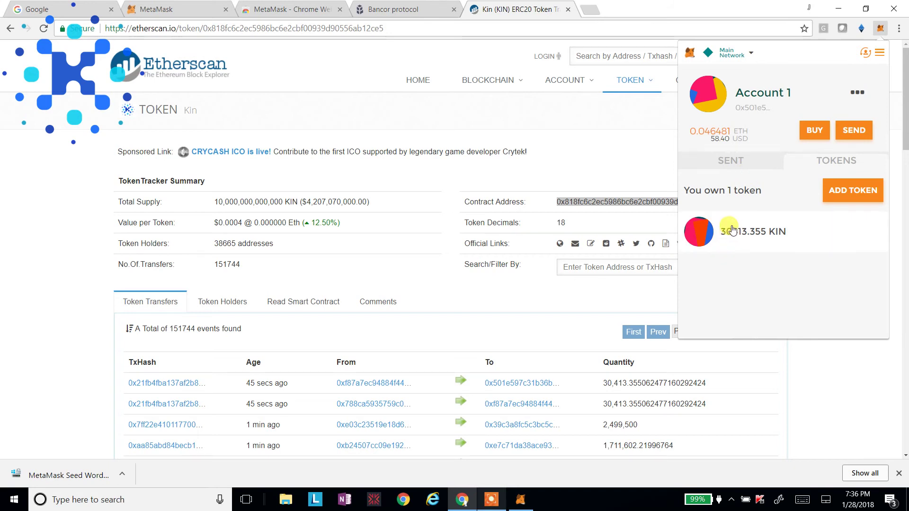
left_click(403, 9)
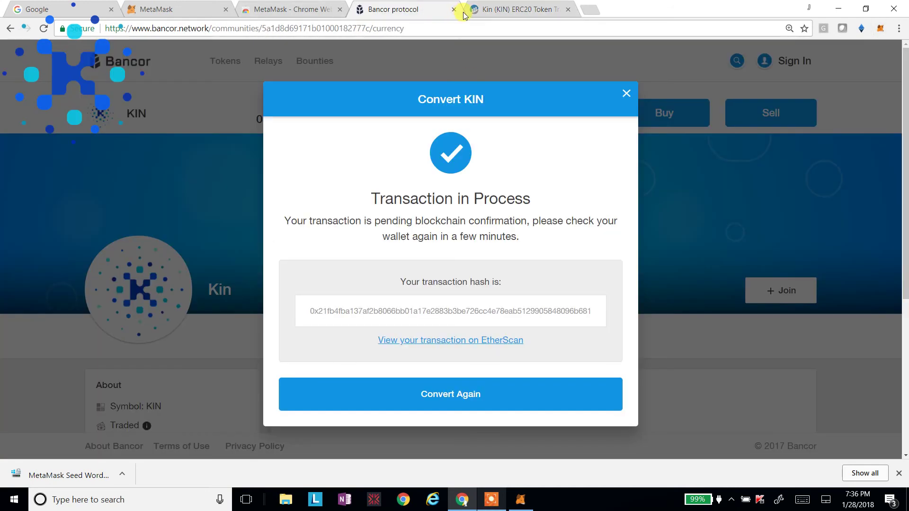
- Close the Bancor tab and go to etherdelta.com/#KIN
left_click(454, 10)
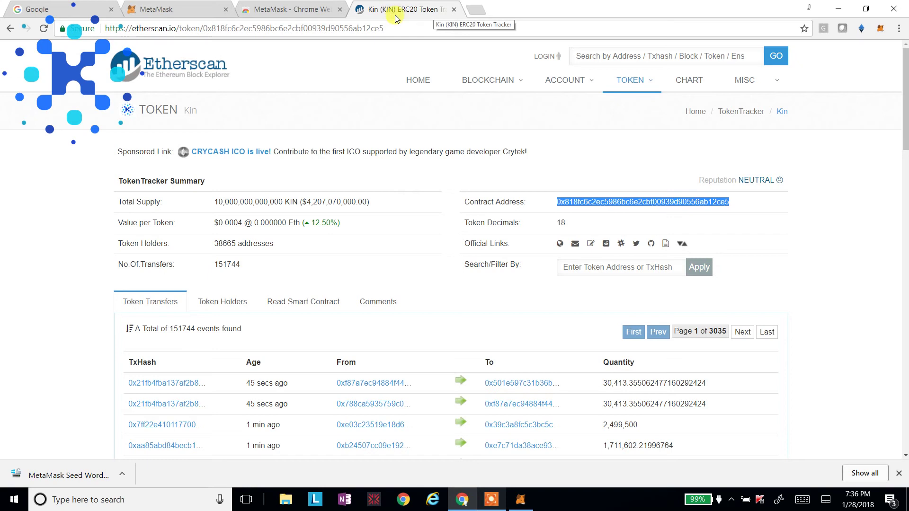
left_click(402, 24)
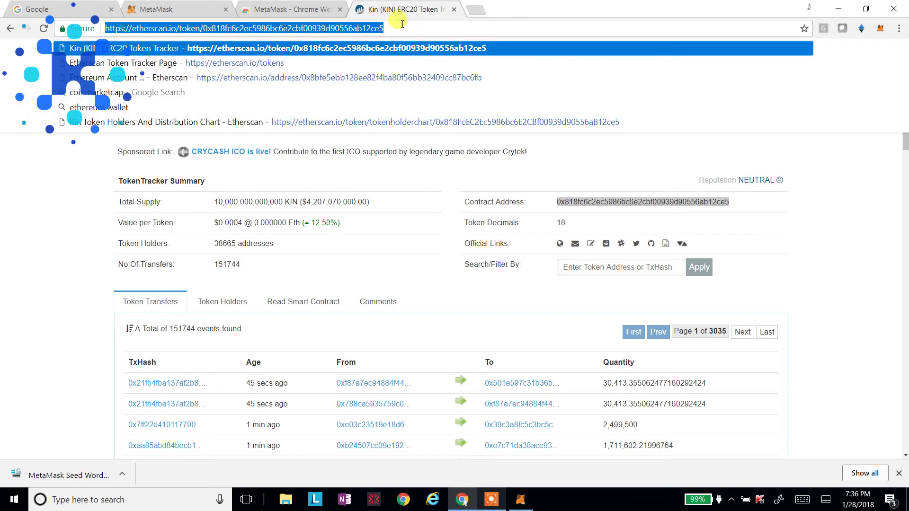
type("ether")
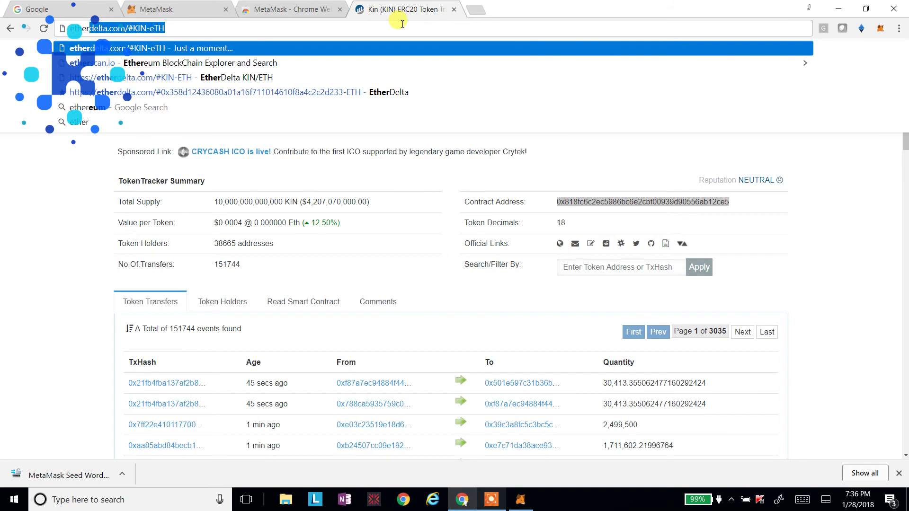
type("delta.com/#KIN")
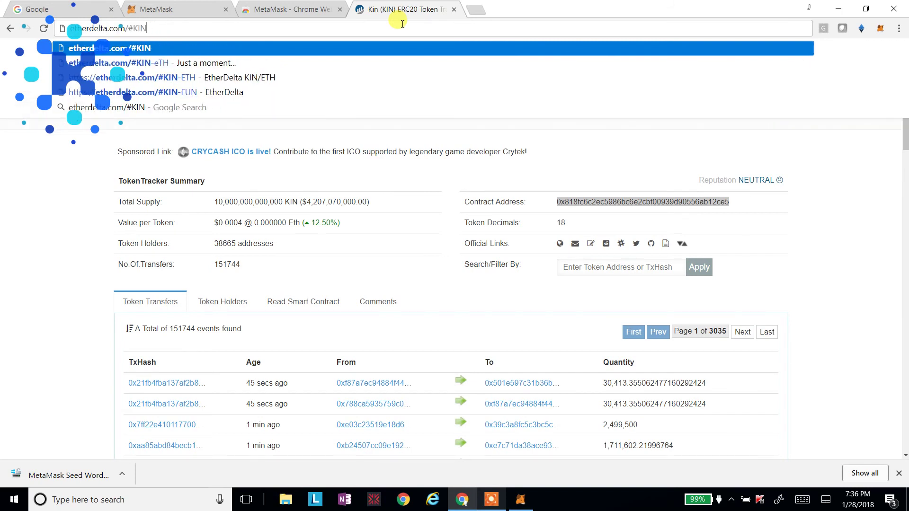
key("Return")
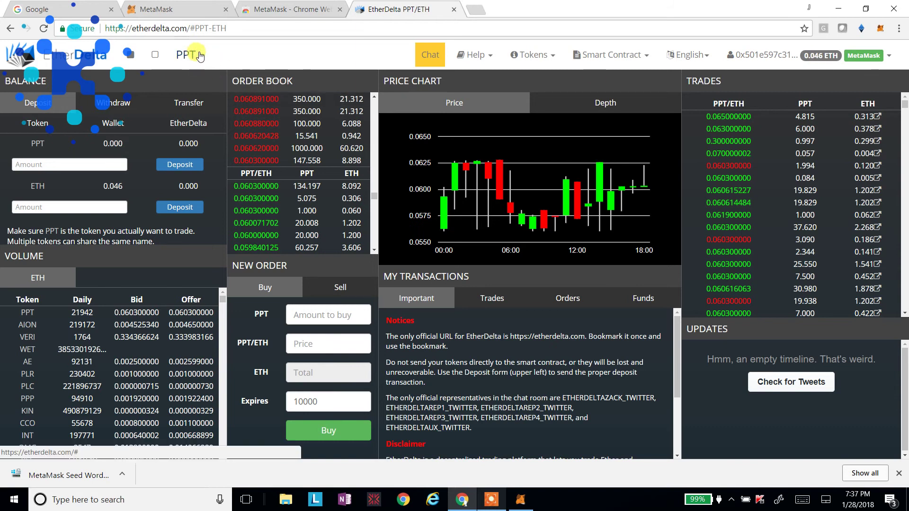
- Switch EtherDelta from PPT to the KIN/ETH market and enter 0.02 as the ETH deposit amount
left_click(199, 55)
scroll(213, 118, "down", 5)
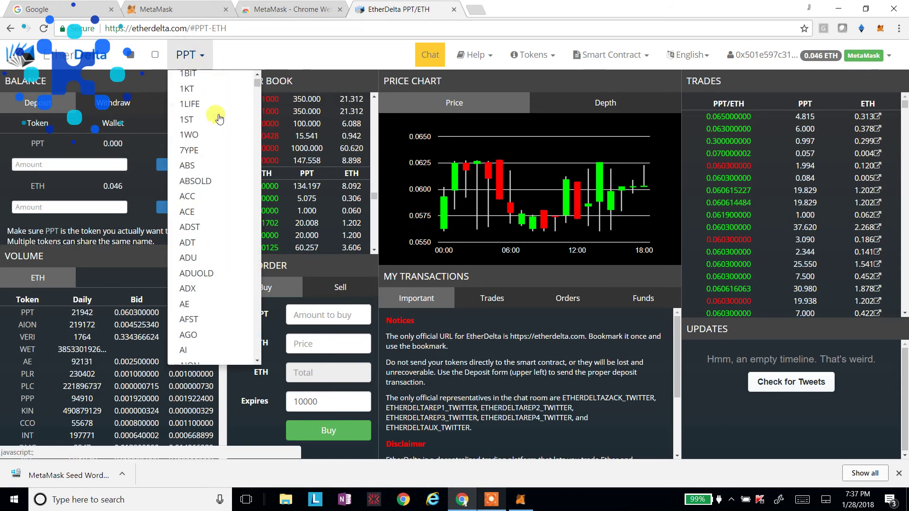
scroll(213, 147, "down", 20)
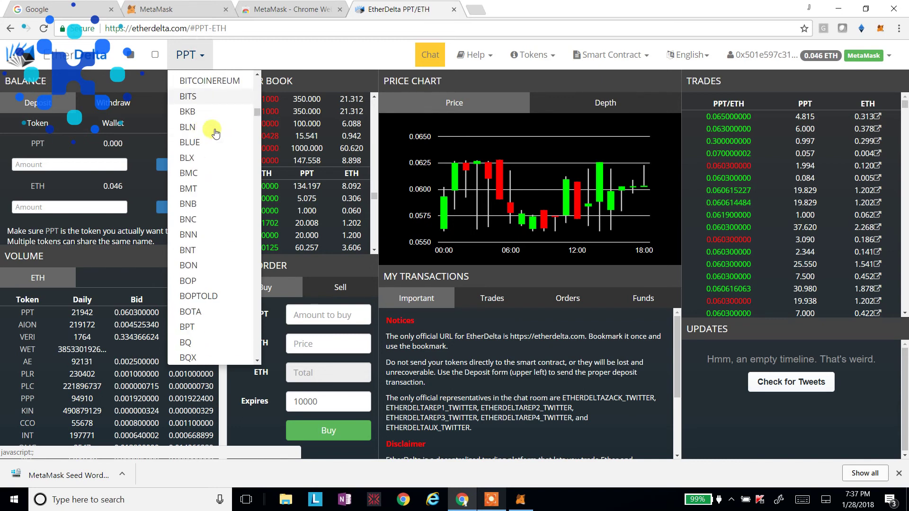
scroll(214, 136, "down", 20)
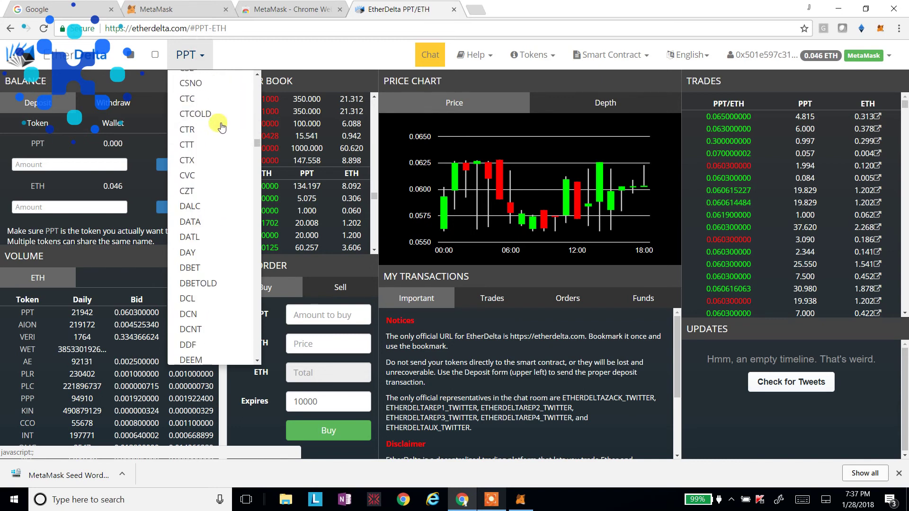
scroll(218, 137, "down", 15)
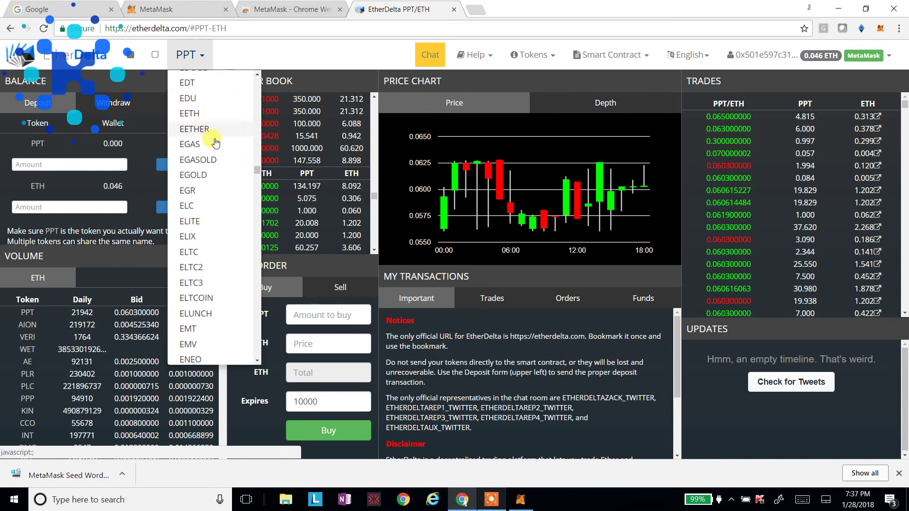
scroll(213, 147, "down", 15)
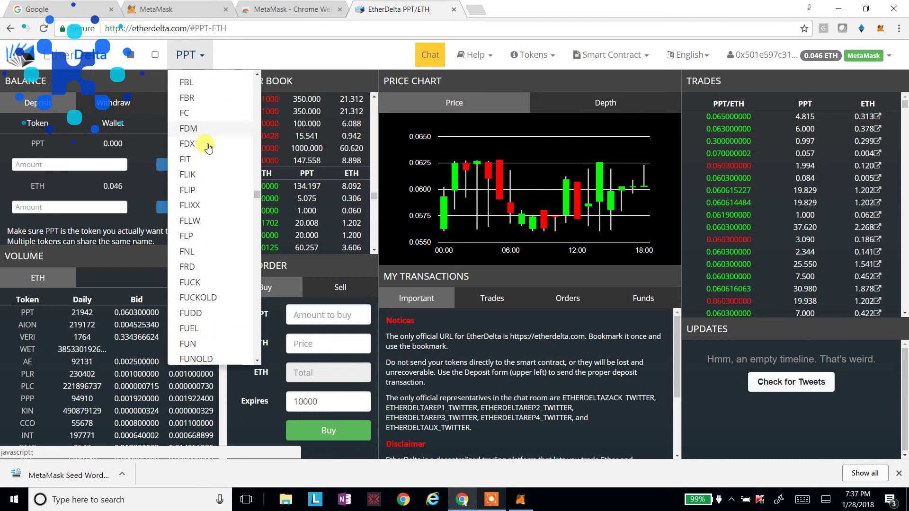
scroll(207, 150, "down", 15)
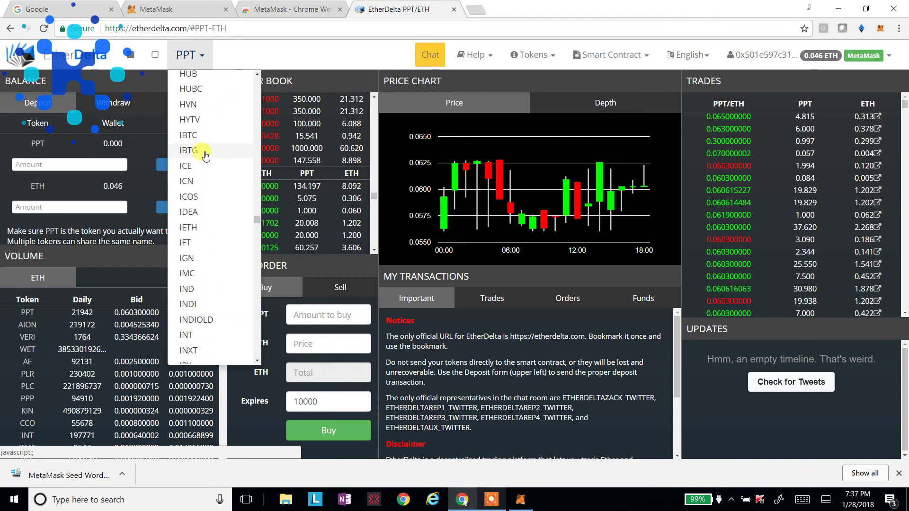
scroll(199, 165, "down", 10)
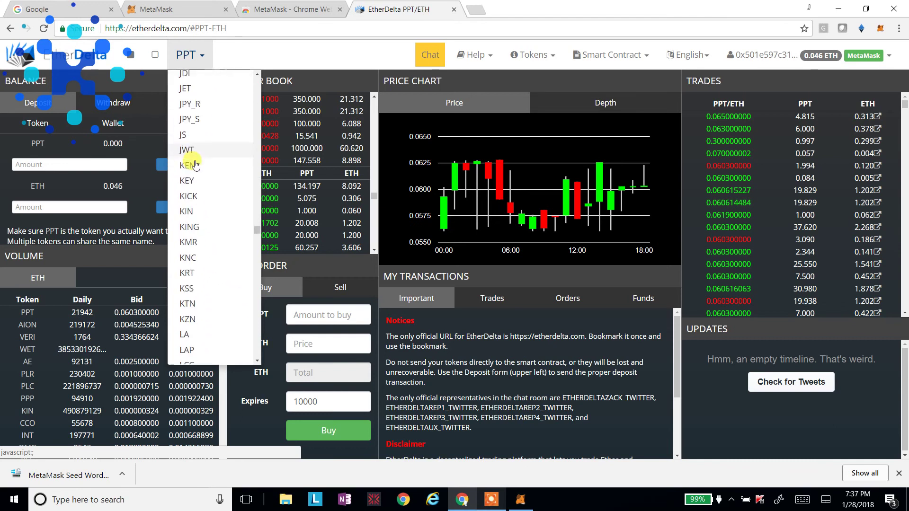
left_click(187, 139)
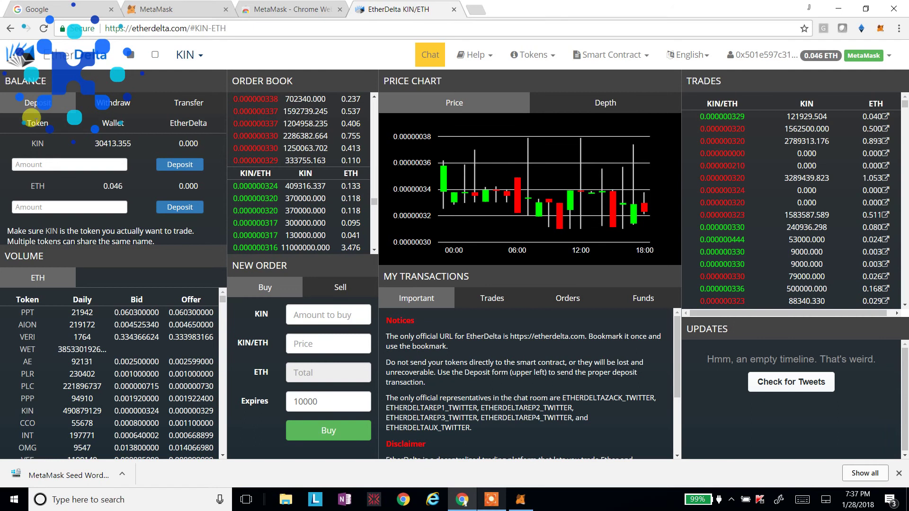
left_click(98, 207)
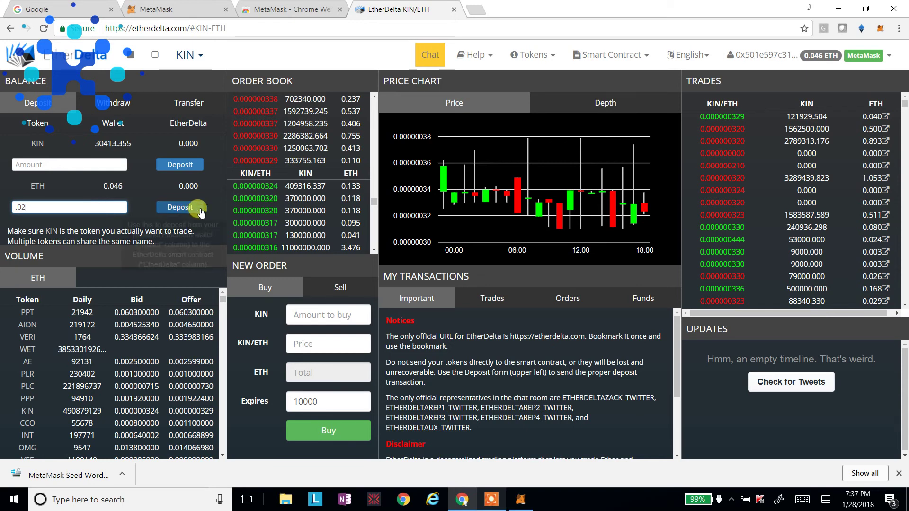
- Deposit 0.02 ETH into EtherDelta, submitting it in MetaMask at a 24 Gwei gas price
left_click(184, 208)
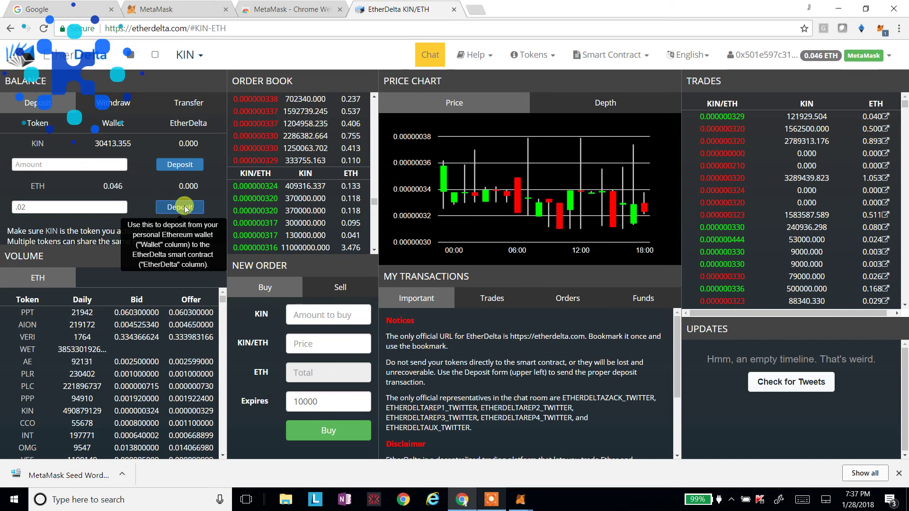
left_click_drag(152, 149, 200, 142)
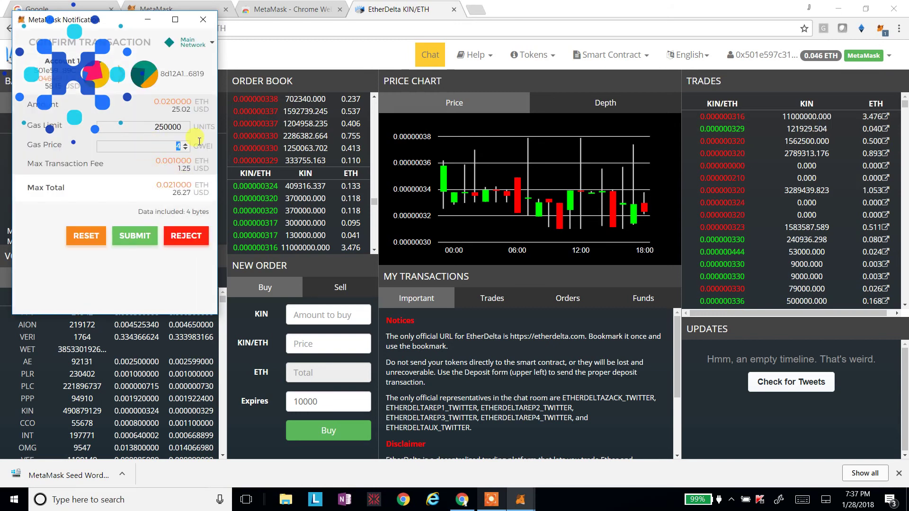
type("18")
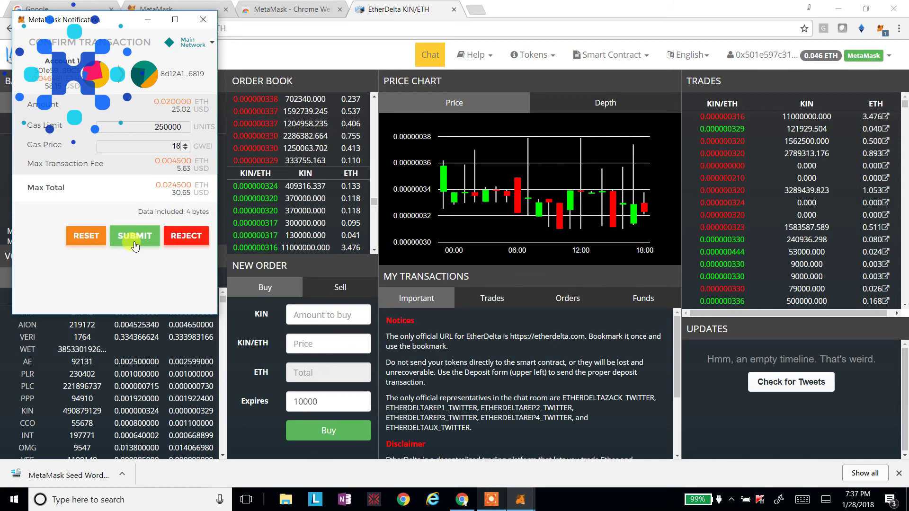
left_click_drag(164, 143, 196, 142)
type("25")
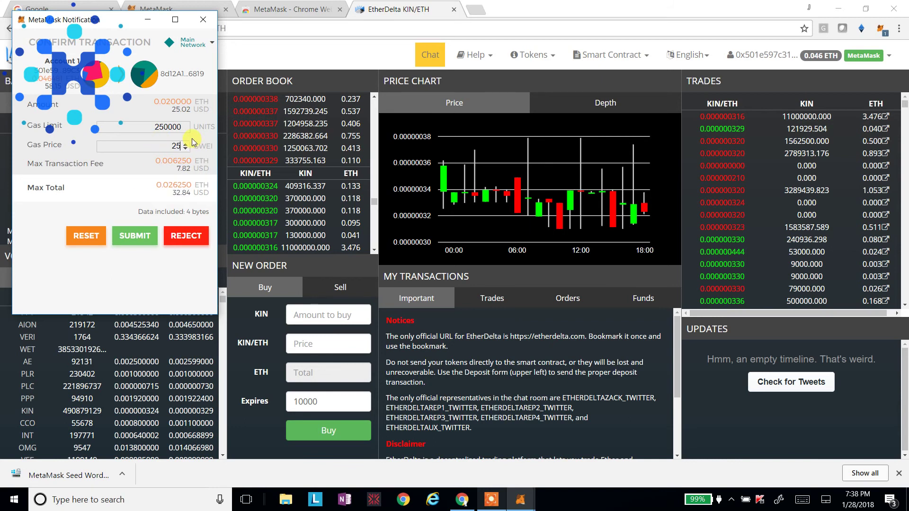
key("BackSpace")
type("4")
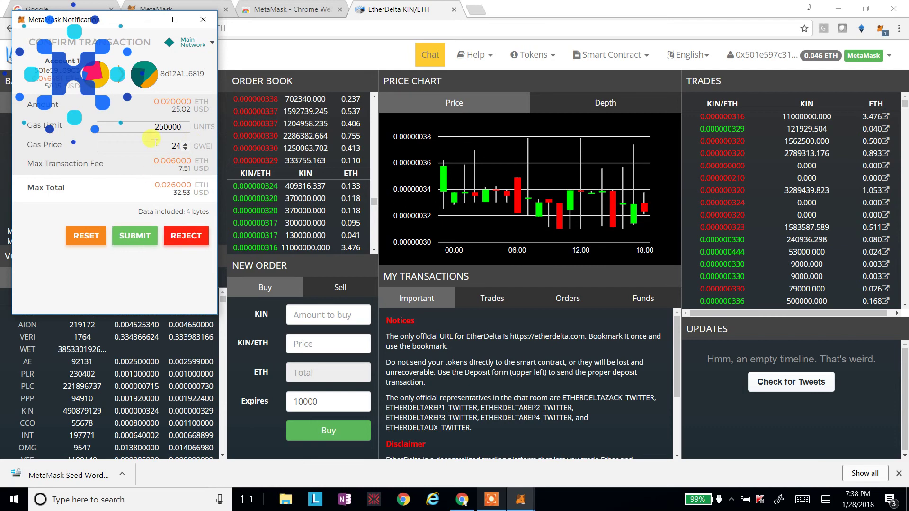
left_click(136, 234)
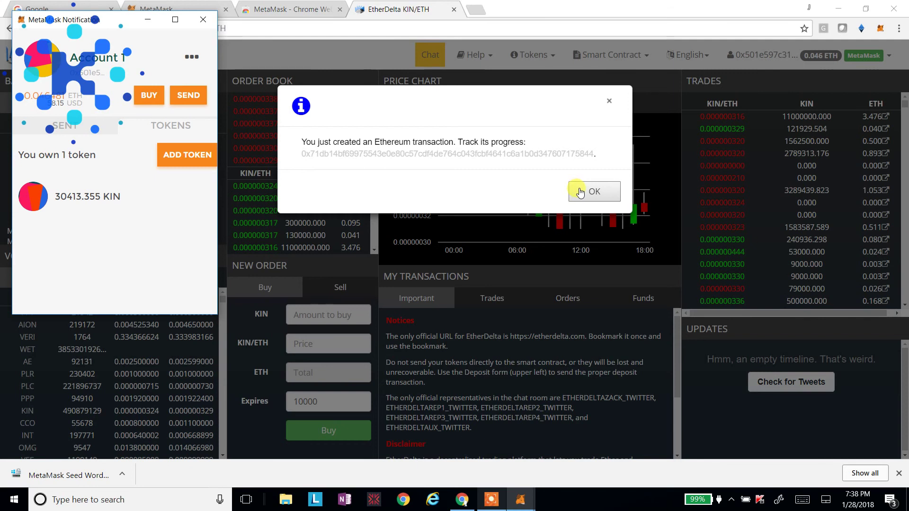
left_click(580, 193)
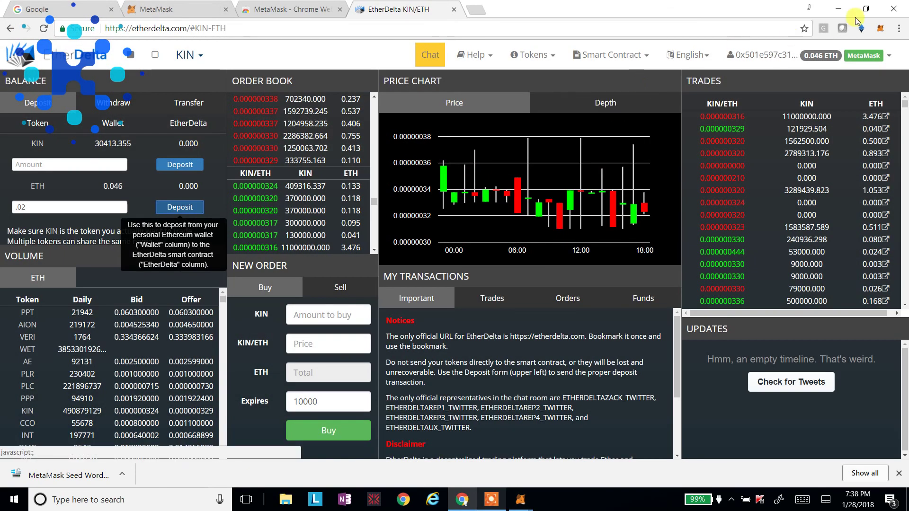
- View the wallet account on Etherscan and refresh until the pending 0.02 ETH deposit is listed
left_click(880, 29)
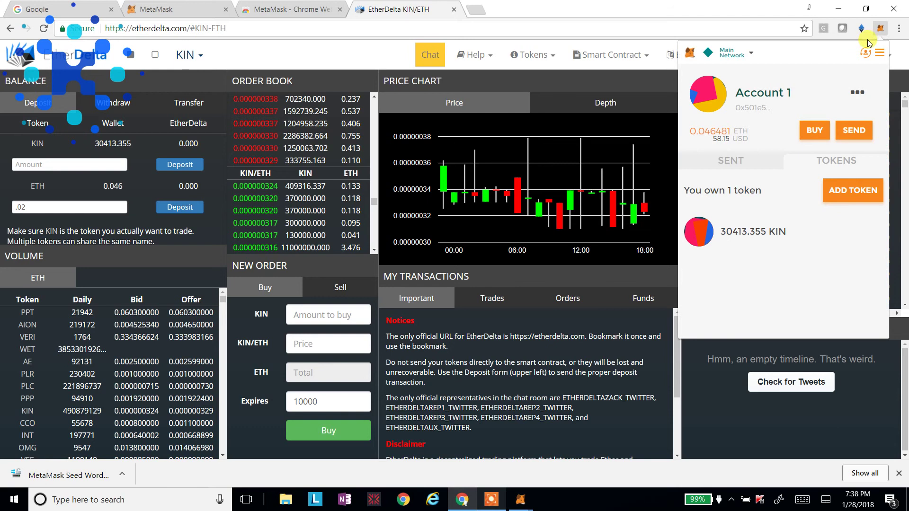
left_click(857, 92)
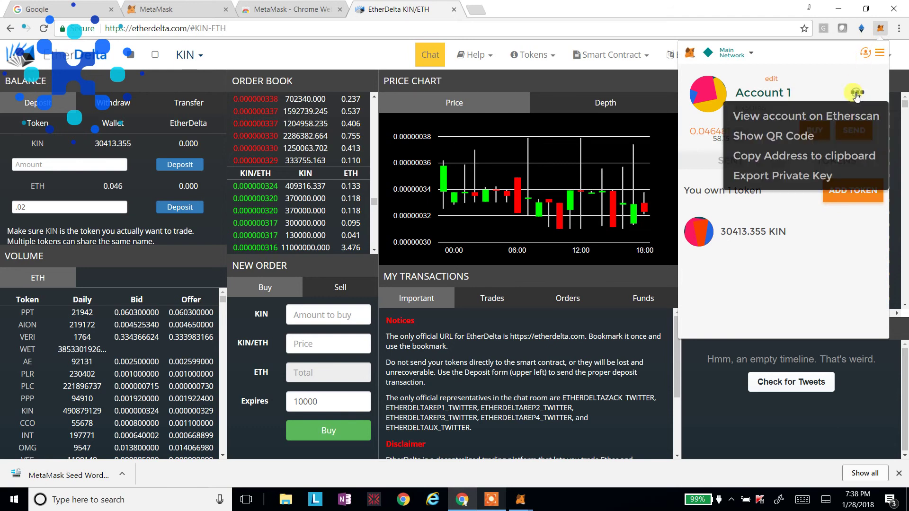
left_click(794, 118)
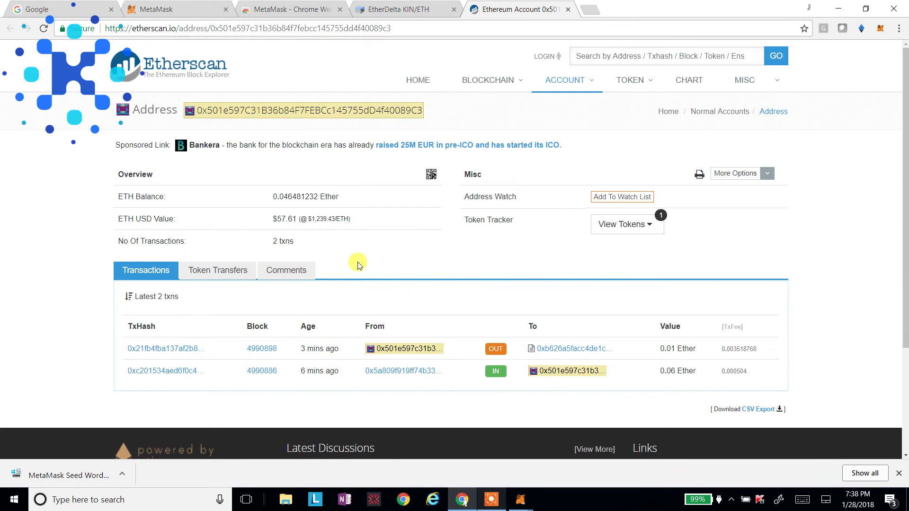
left_click(221, 270)
left_click(141, 277)
key("F5")
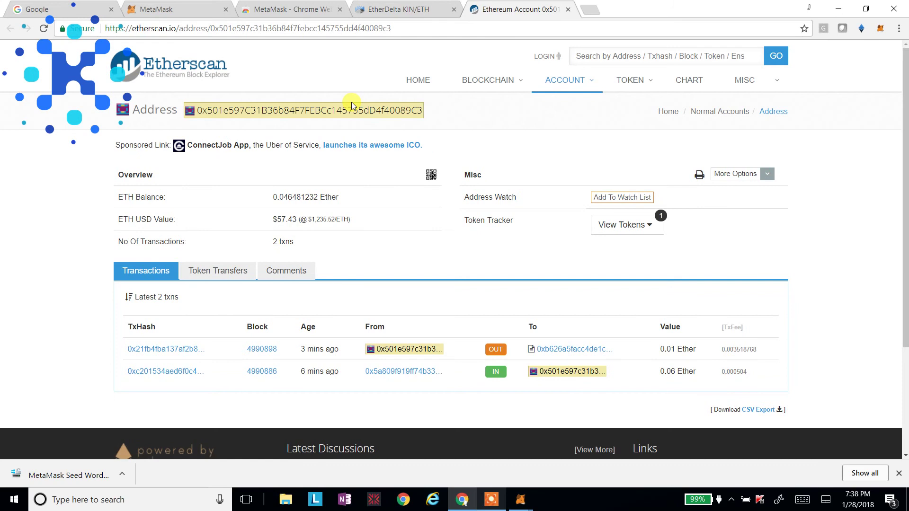
key("F5")
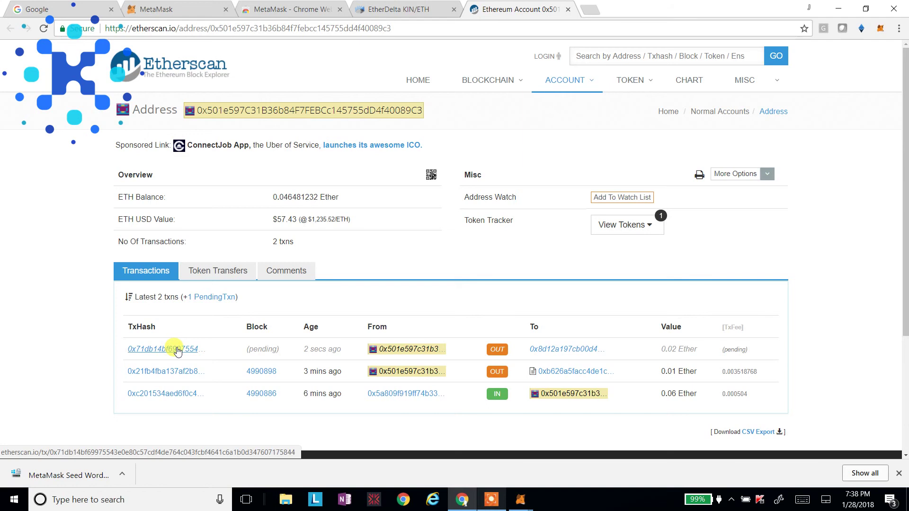
- Open the deposit transaction's details and wait until it shows Success in block 4990911
left_click(177, 349)
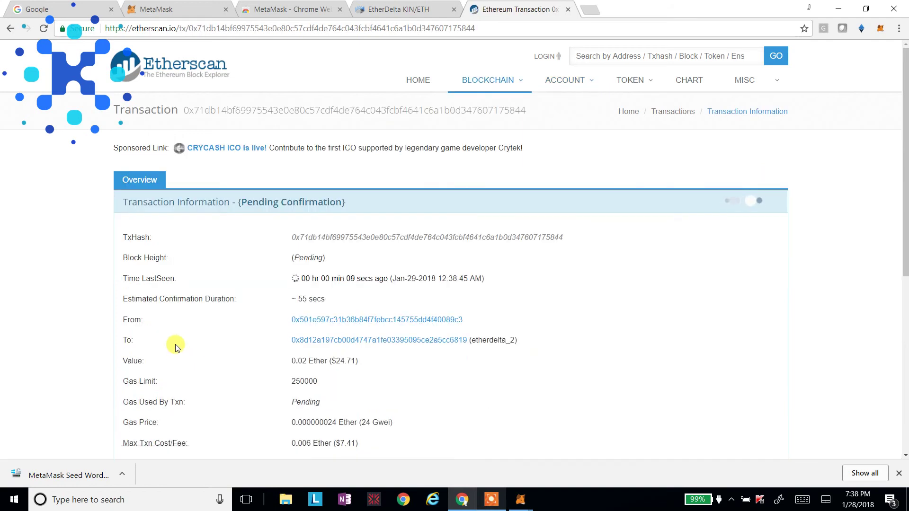
scroll(186, 340, "down", 2)
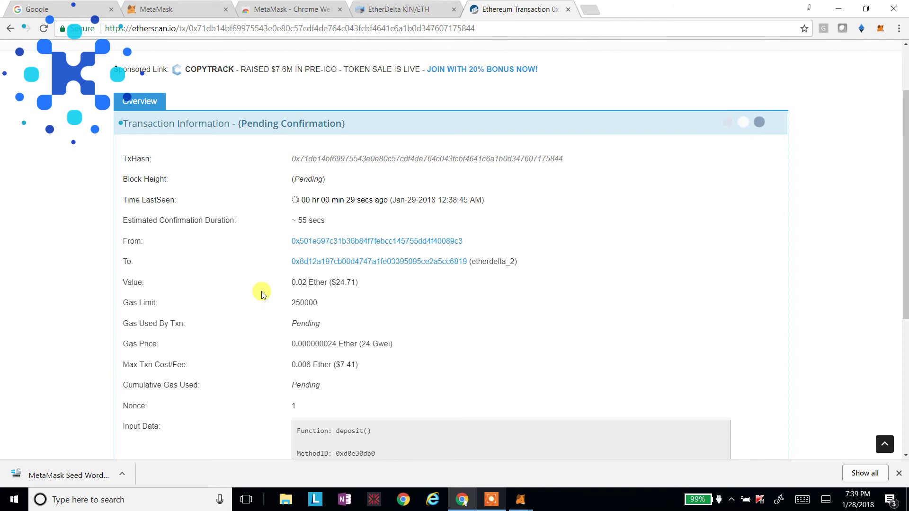
left_click(880, 29)
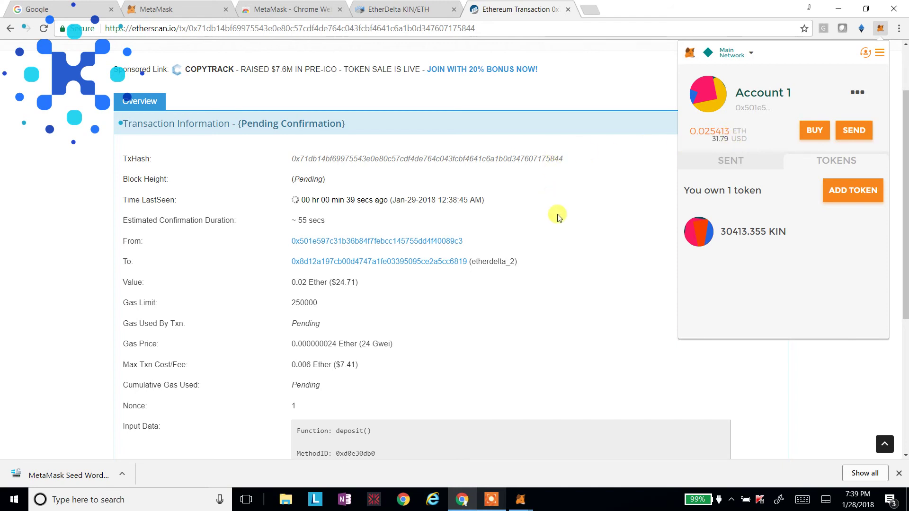
left_click(544, 241)
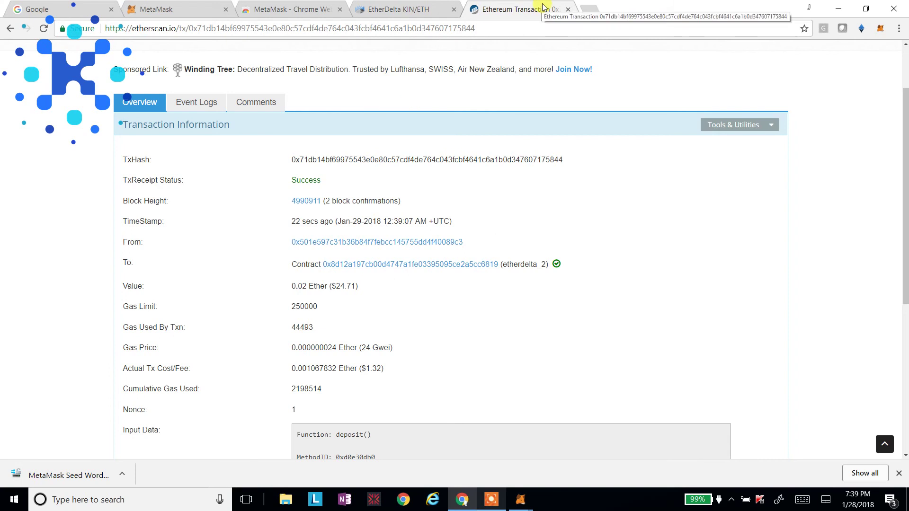
- Check the 0.020 ETH deposited balance and pick the 0.000000329 sell order to buy 333755.163 KIN
left_click(567, 10)
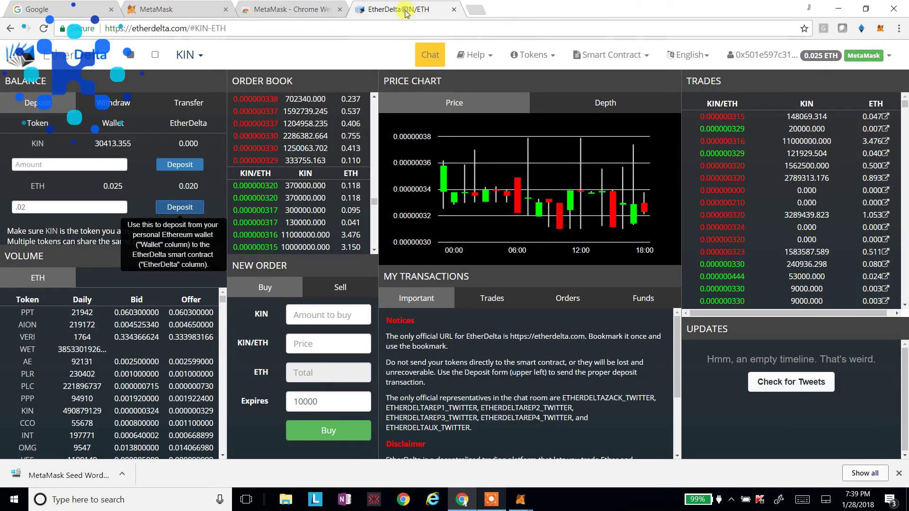
left_click(125, 112)
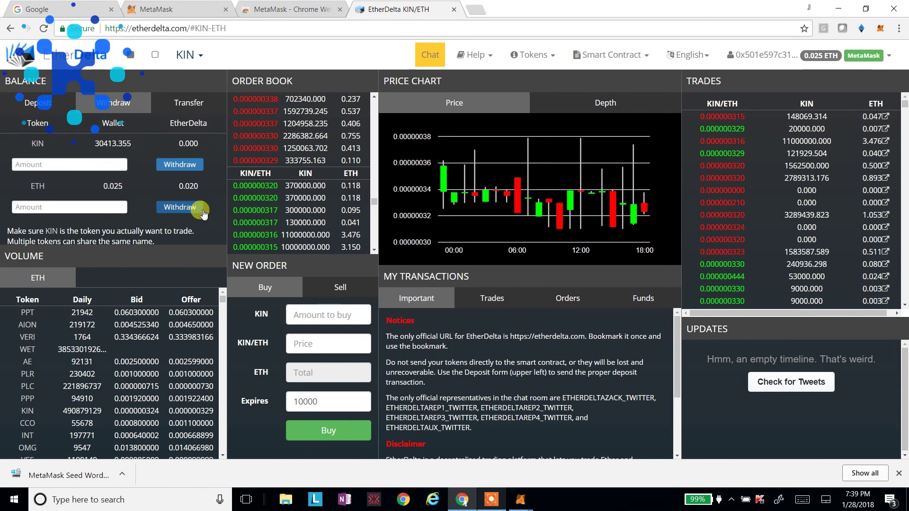
left_click_drag(185, 186, 205, 187)
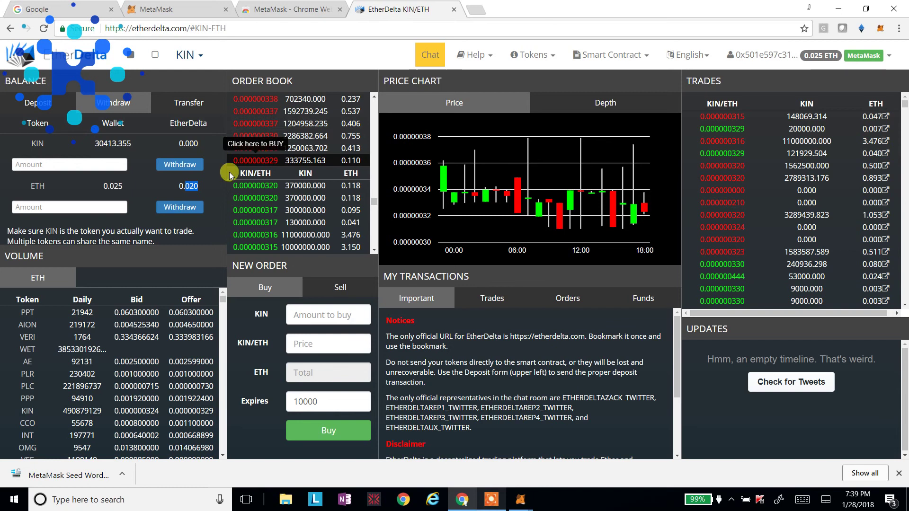
left_click(250, 160)
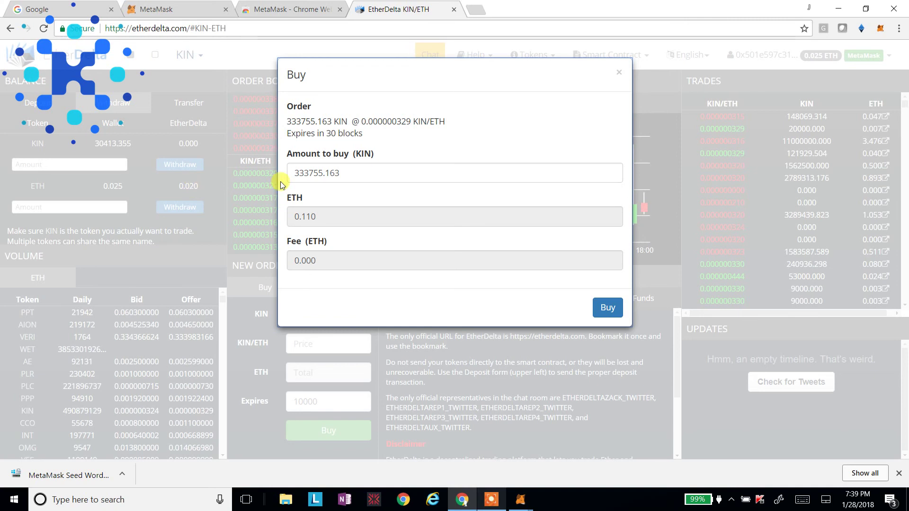
- Place the KIN buy order, submitting it in MetaMask at a 16 Gwei gas price
left_click(607, 307)
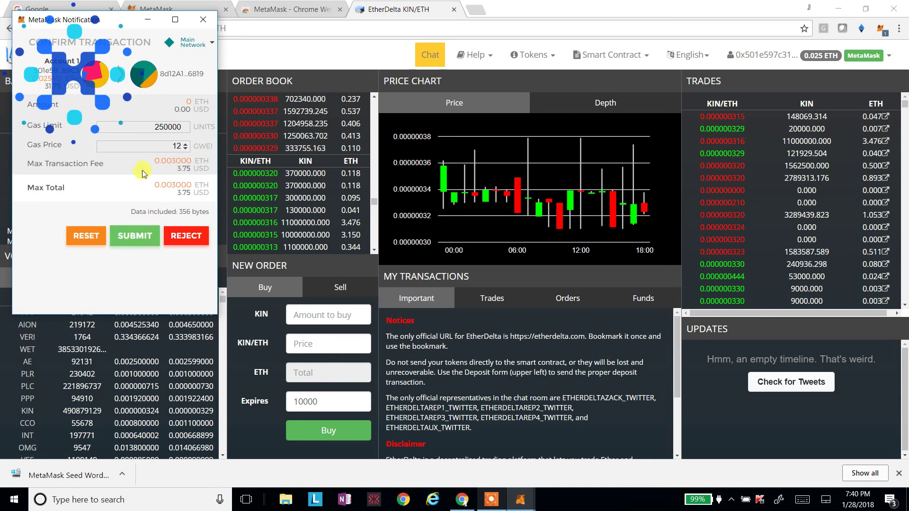
left_click_drag(163, 146, 214, 149)
type("1")
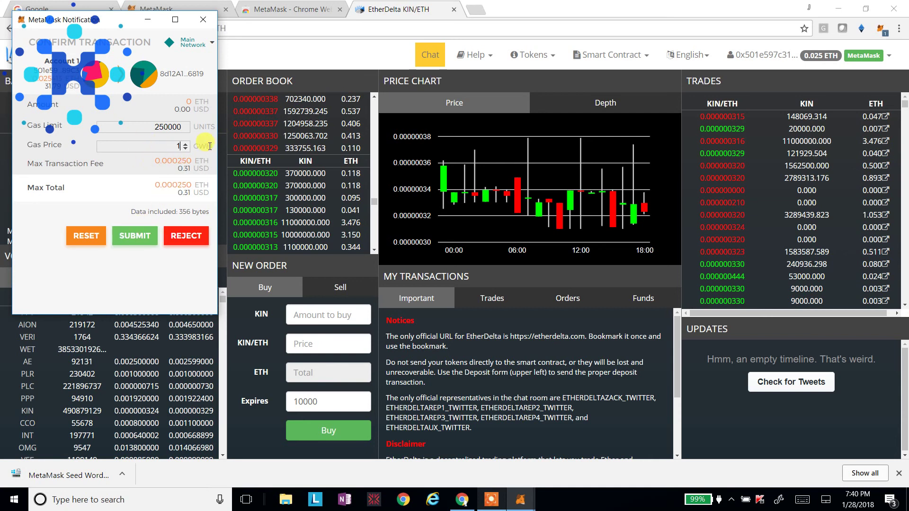
type("6")
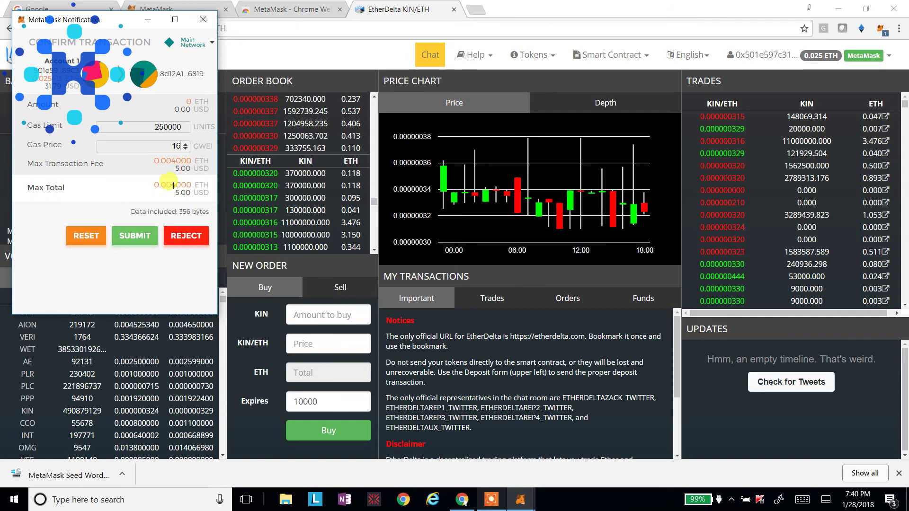
left_click(135, 237)
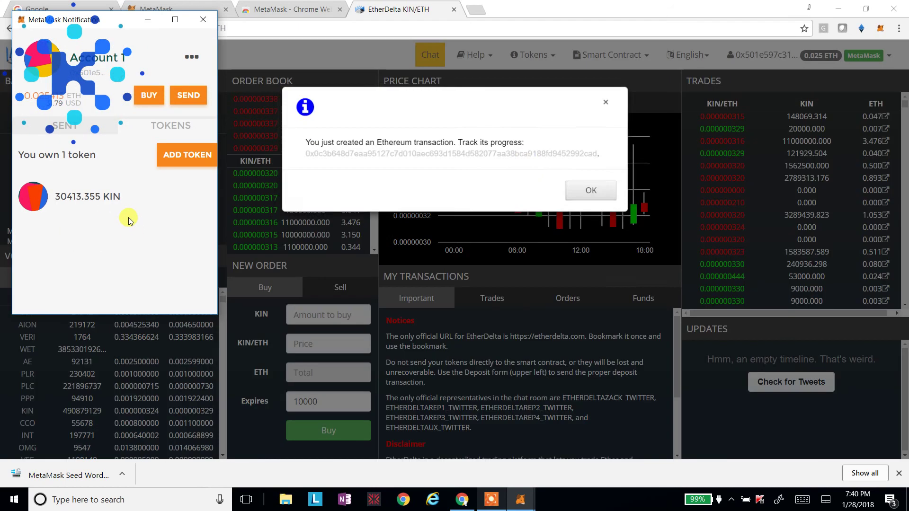
left_click(588, 190)
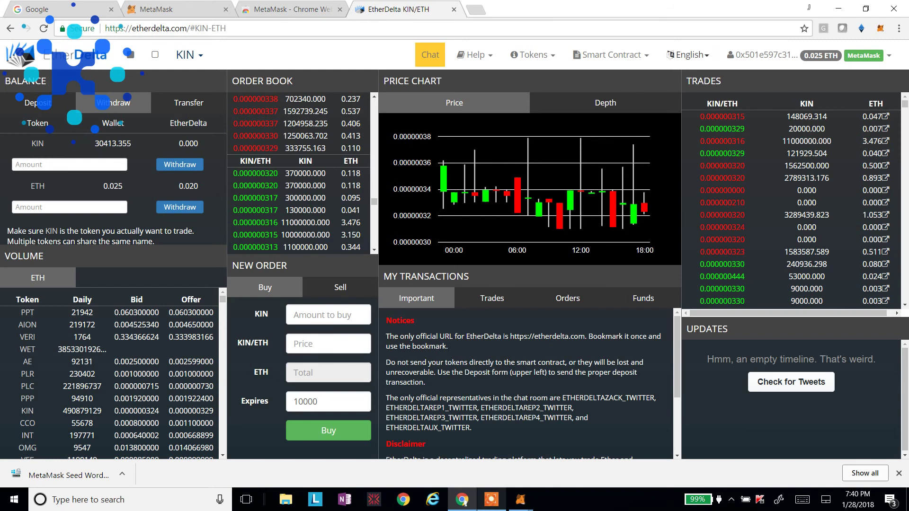
left_click(882, 31)
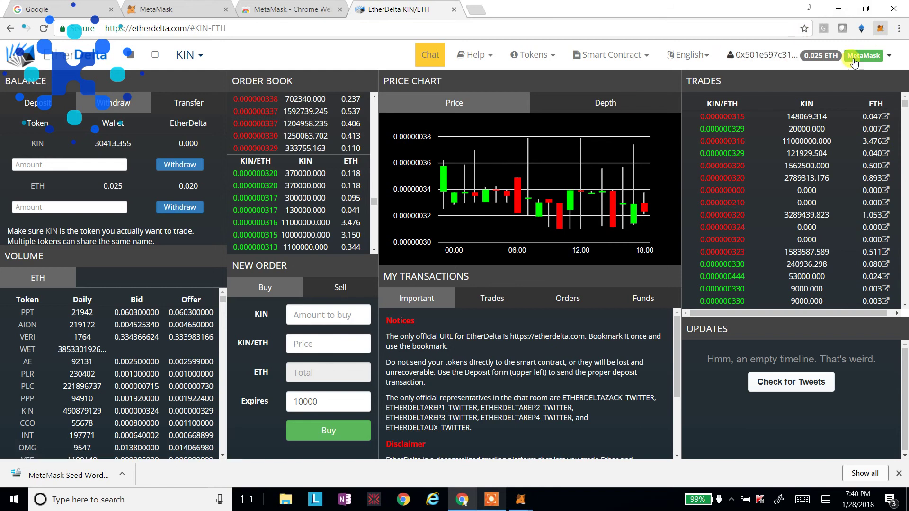
- Check the 16 Gwei trade transaction succeeded without resending it, then return to the EtherDelta KIN/ETH tab
left_click(855, 94)
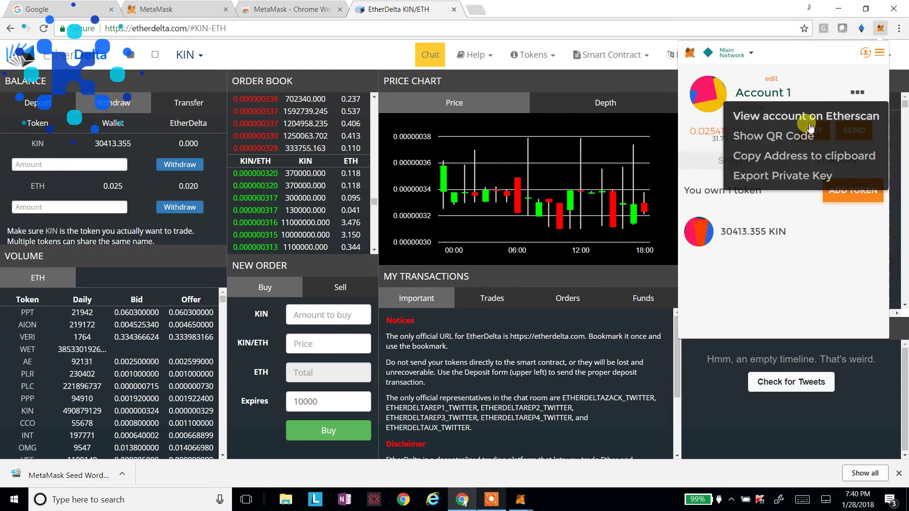
left_click(787, 268)
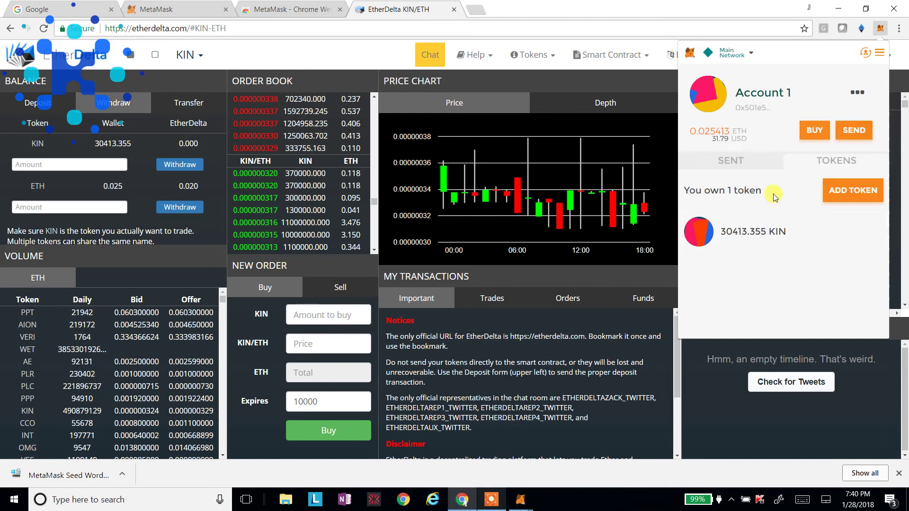
left_click(750, 161)
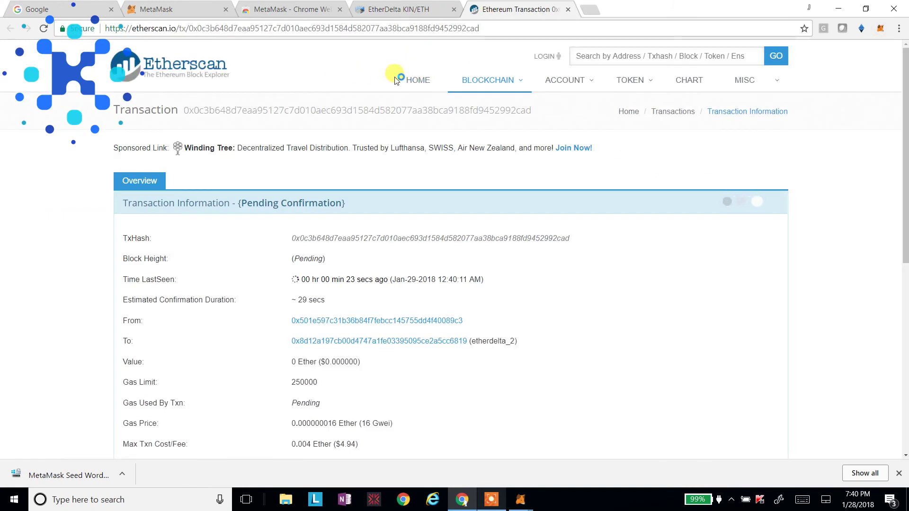
left_click(877, 27)
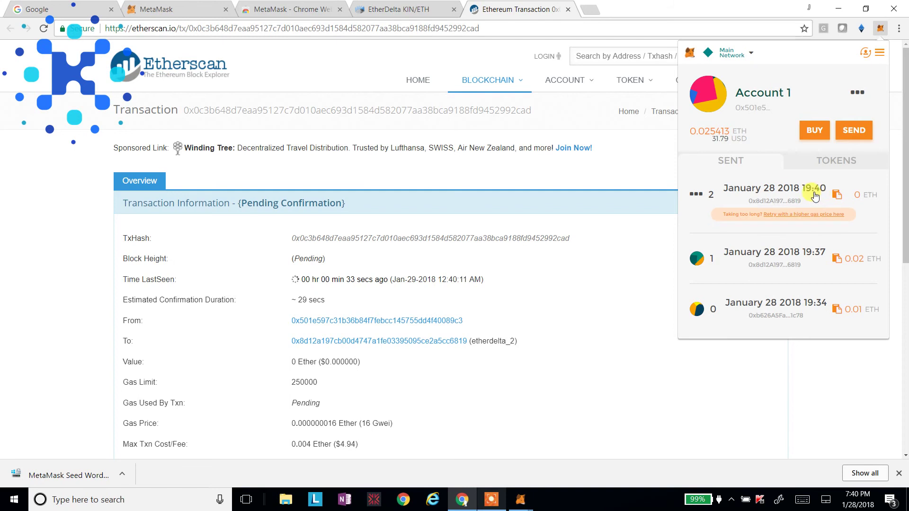
left_click(759, 216)
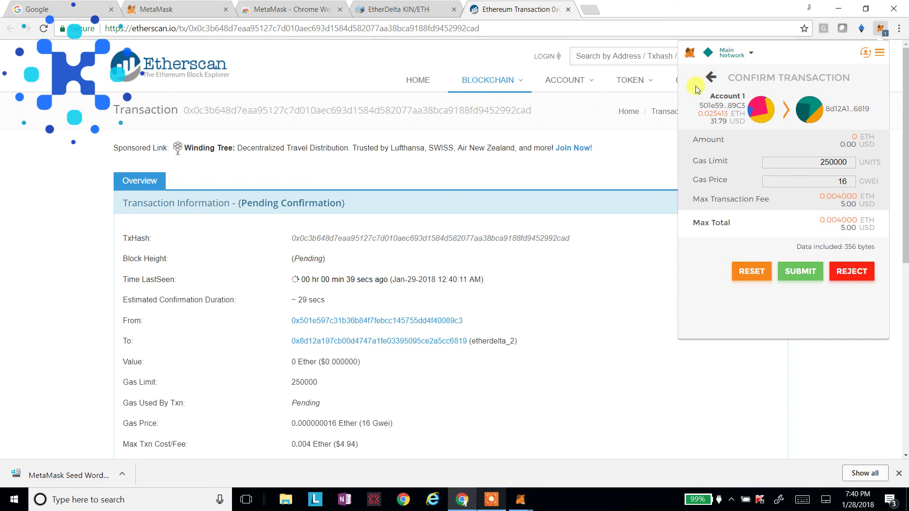
left_click(710, 77)
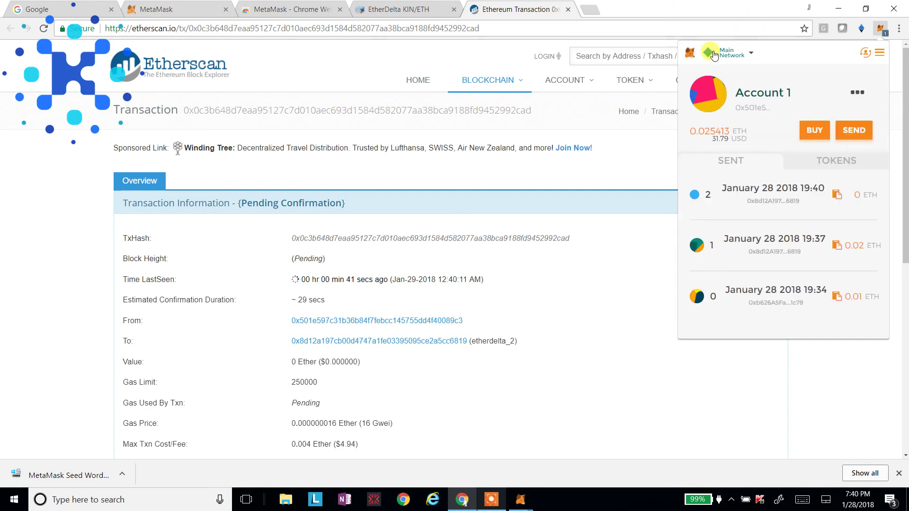
left_click(414, 239)
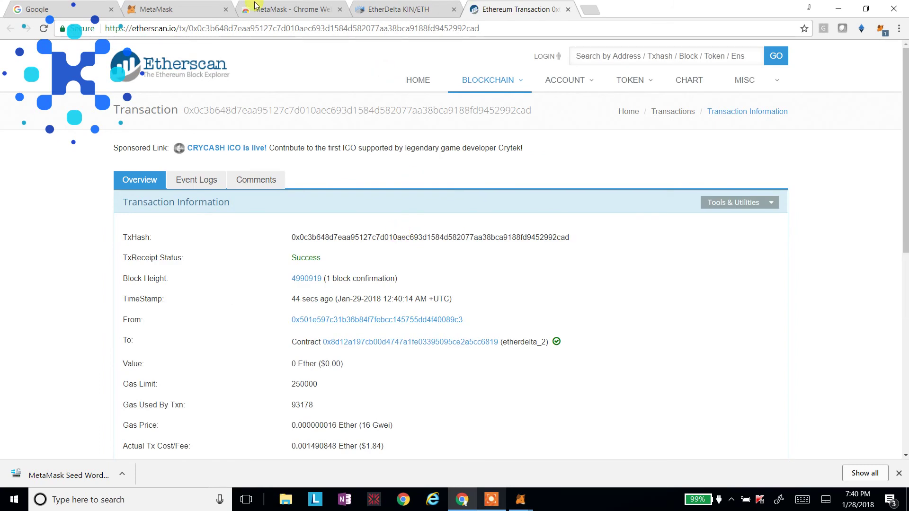
left_click(392, 12)
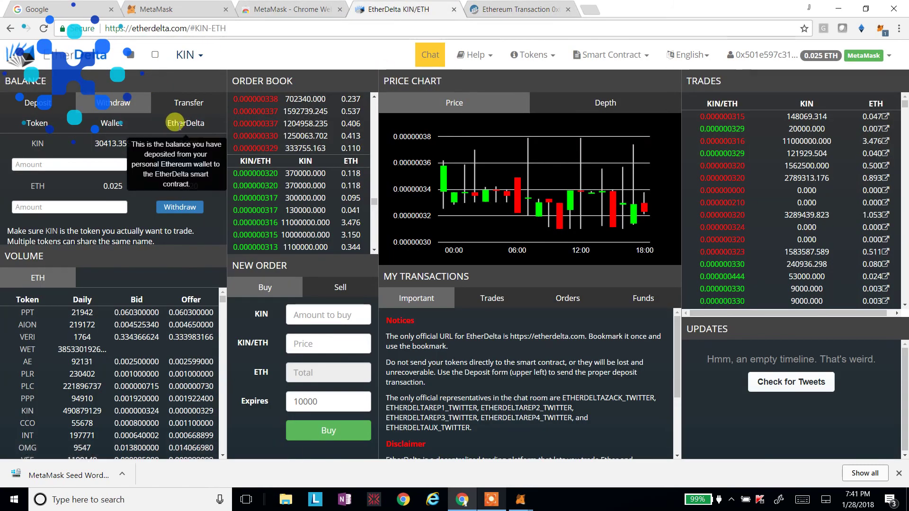
- Switch EtherDelta's balance panel to Deposit, showing 0.020 ETH deposited and 30413.355 KIN in the wallet
left_click(123, 98)
mouse_move(167, 122)
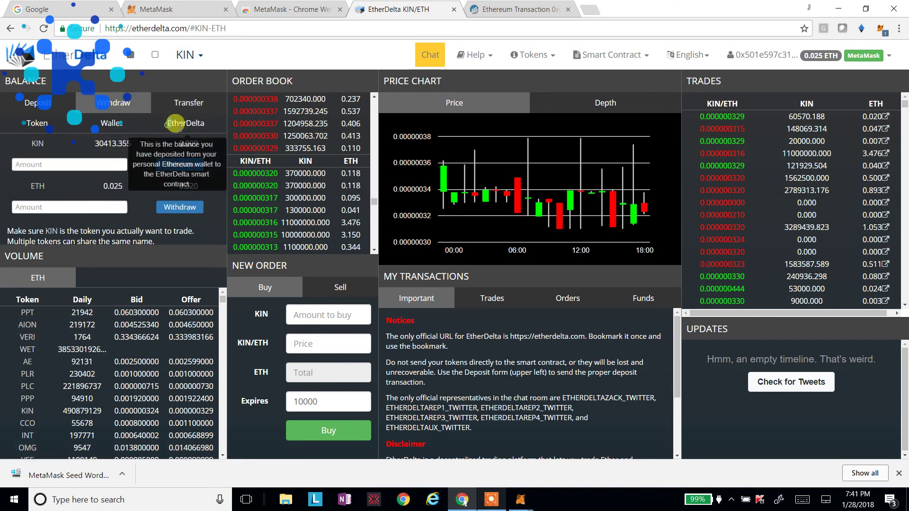
left_click(46, 109)
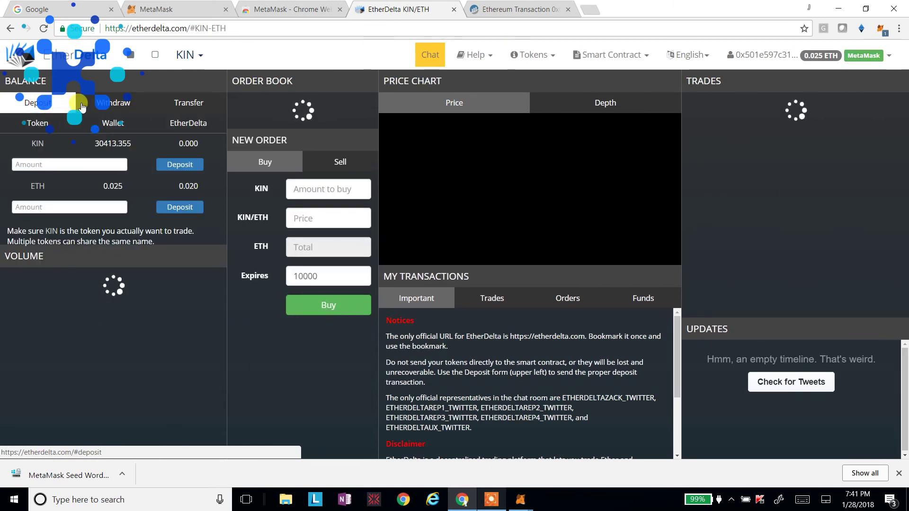
mouse_move(180, 136)
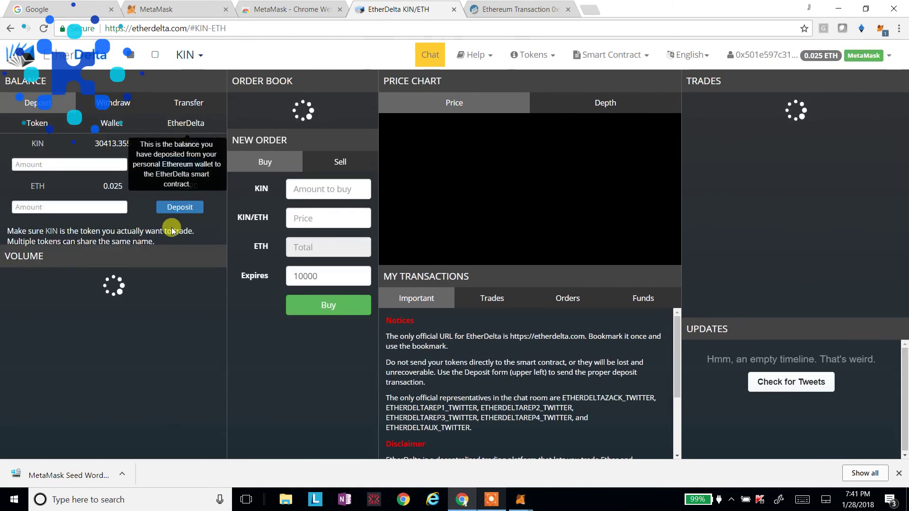
mouse_move(192, 211)
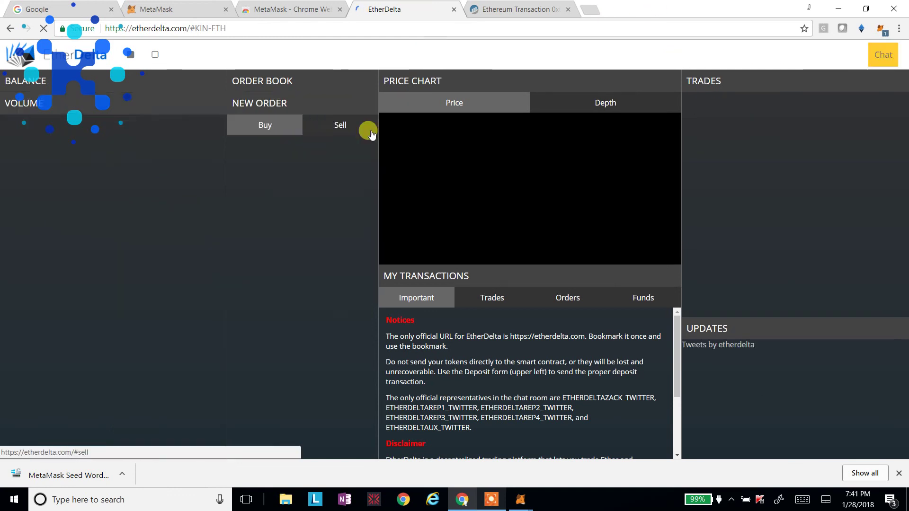
left_click(353, 129)
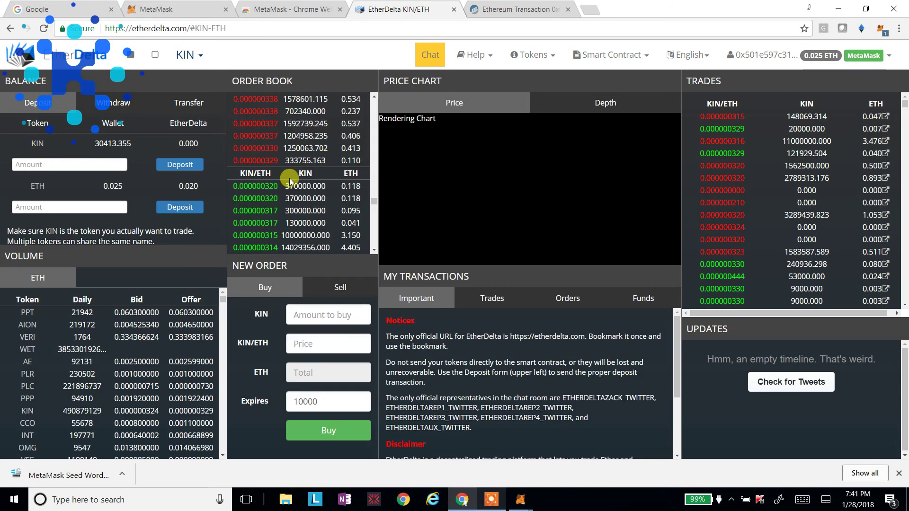
- Take the 0.000000329 KIN sell order and enter 62000 KIN to buy for 0.020 ETH
left_click(259, 163)
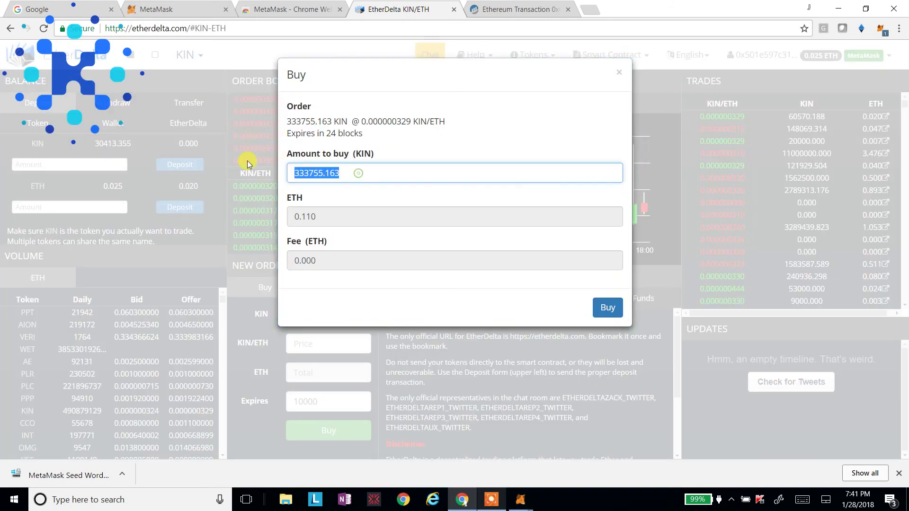
type("3")
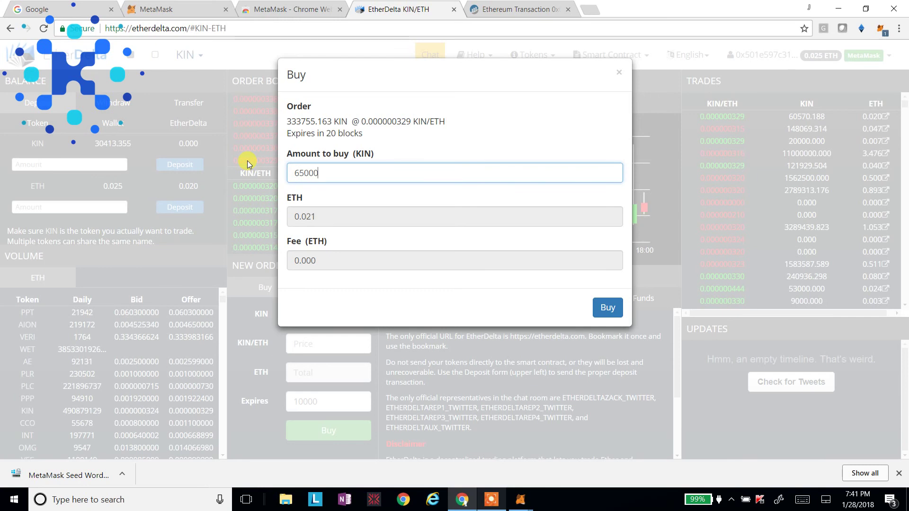
key("BackSpace")
key("BackSpace")
key("BackSpace")
type("0")
key("BackSpace")
type("0")
key("BackSpace")
key("BackSpace")
key("BackSpace")
key("BackSpace")
type("2000")
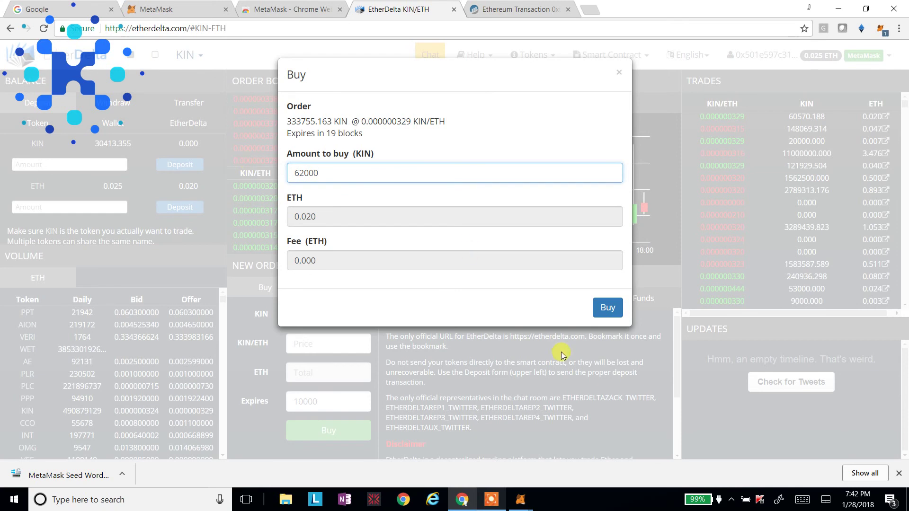
- Place the 62000 KIN buy order and approve it in MetaMask at 18 Gwei gas
left_click(606, 309)
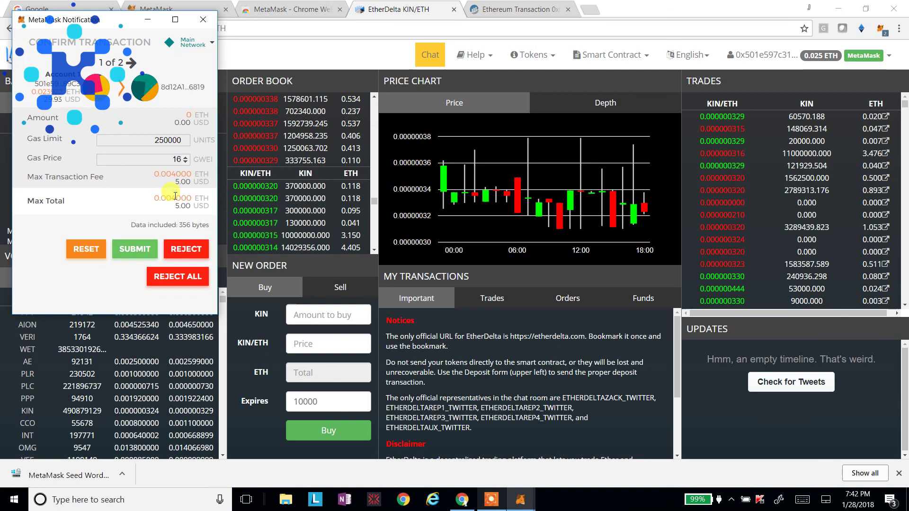
left_click(153, 248)
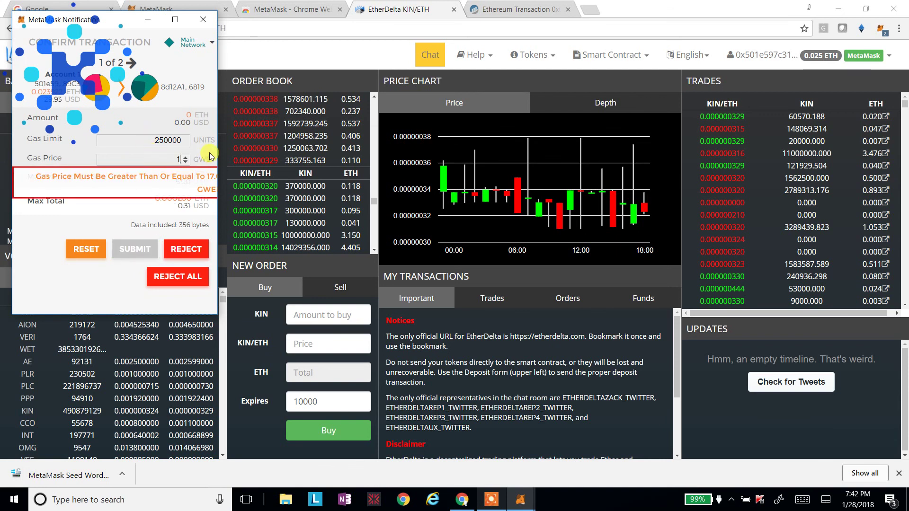
key("Up")
key("Up")
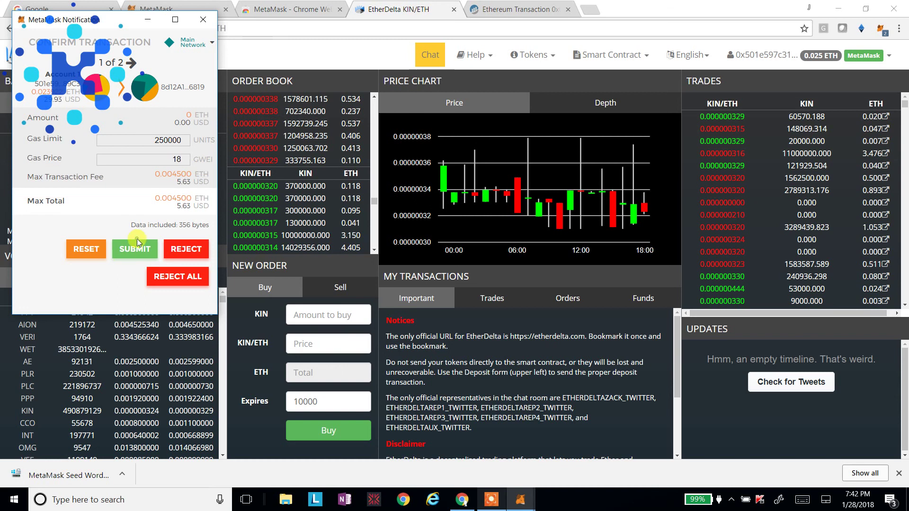
left_click(138, 238)
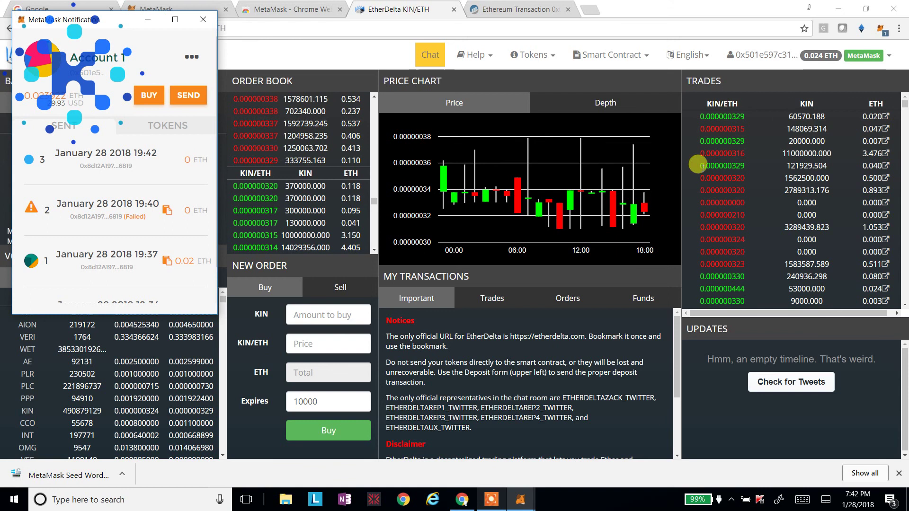
- Approve the next pending transaction with its gas price also set to 18 Gwei
left_click(99, 162)
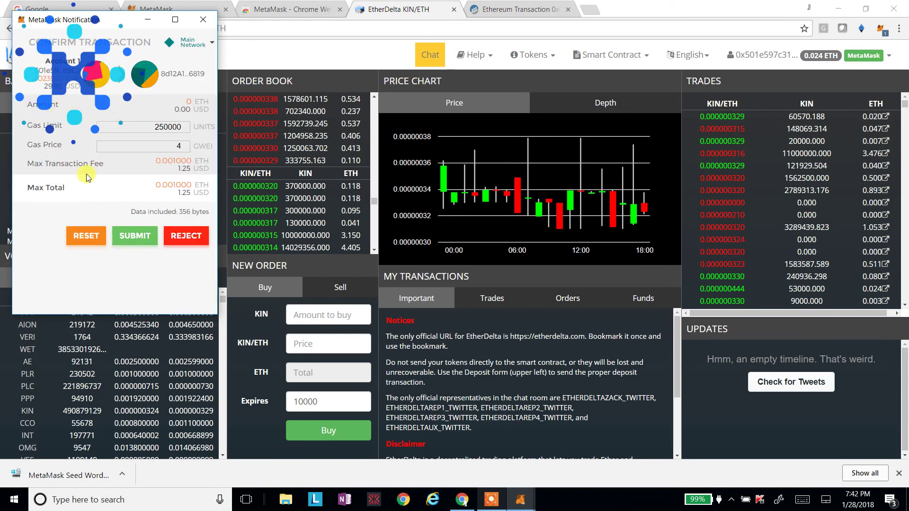
left_click(149, 148)
key("BackSpace")
type("18")
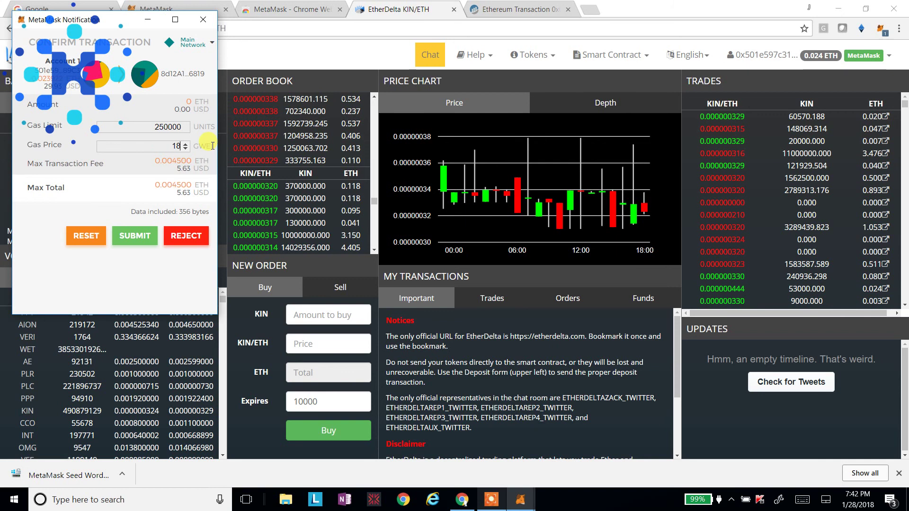
left_click(127, 237)
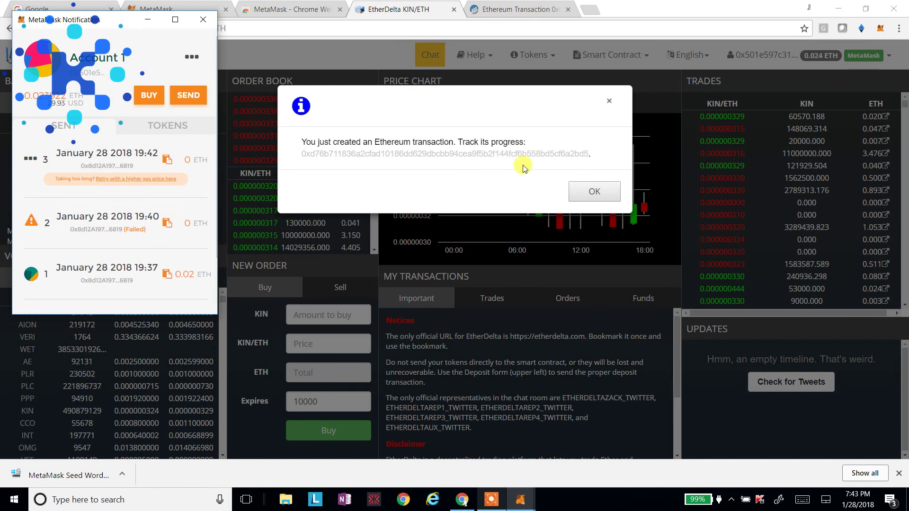
- Dismiss the notice, then check the Trades list and the 60570.188 KIN exchange balance
left_click(582, 190)
left_click(493, 299)
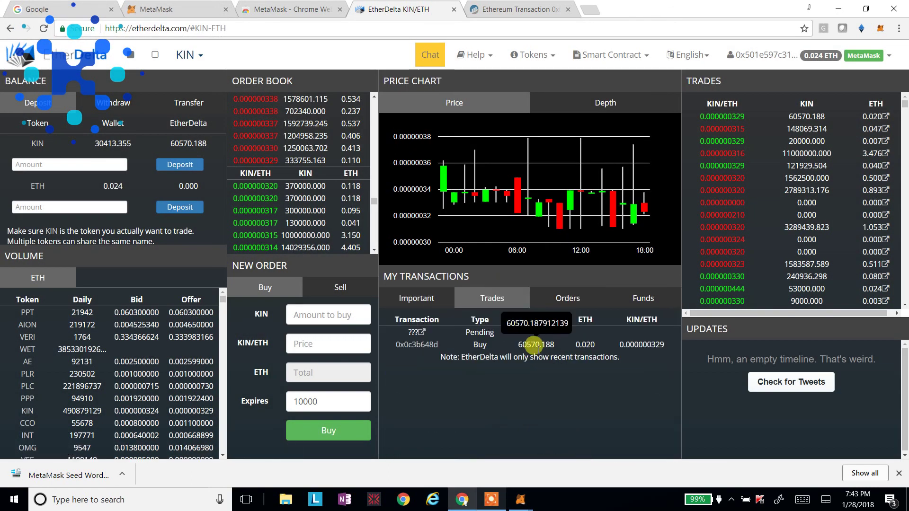
left_click_drag(525, 345, 422, 342)
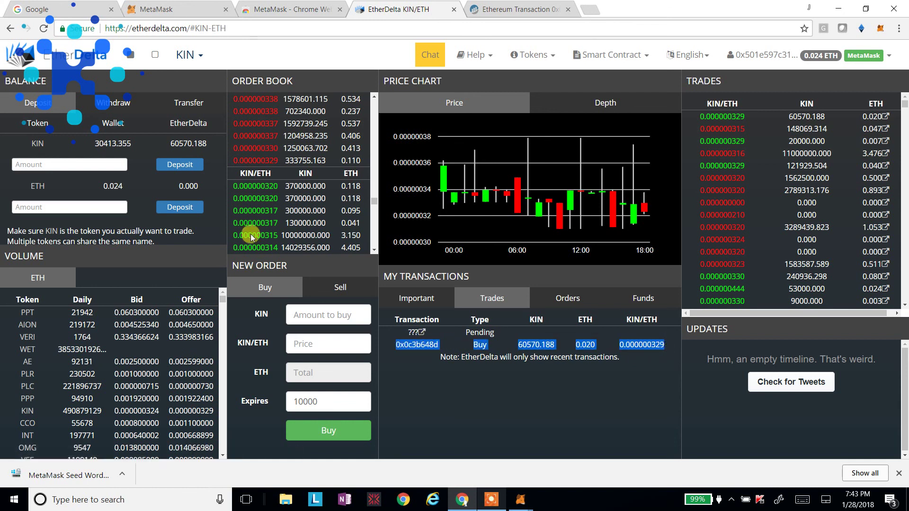
left_click(138, 178)
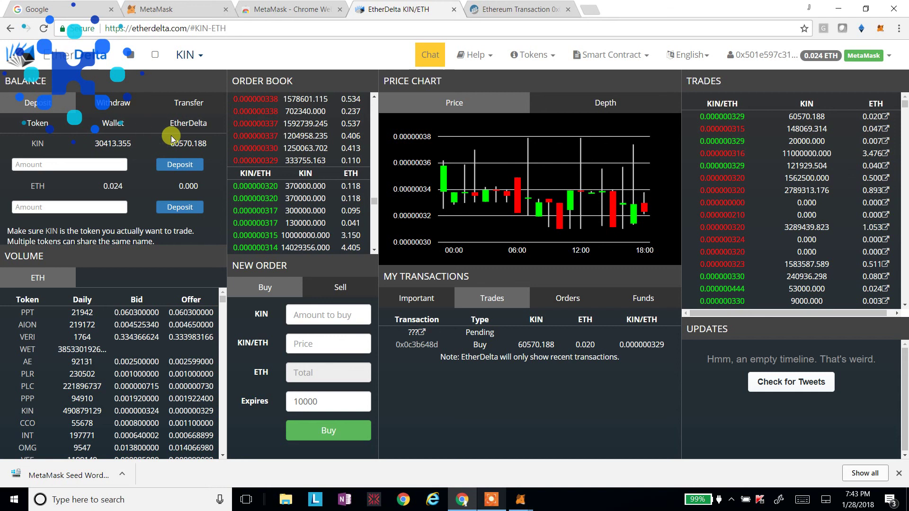
left_click_drag(169, 143, 214, 147)
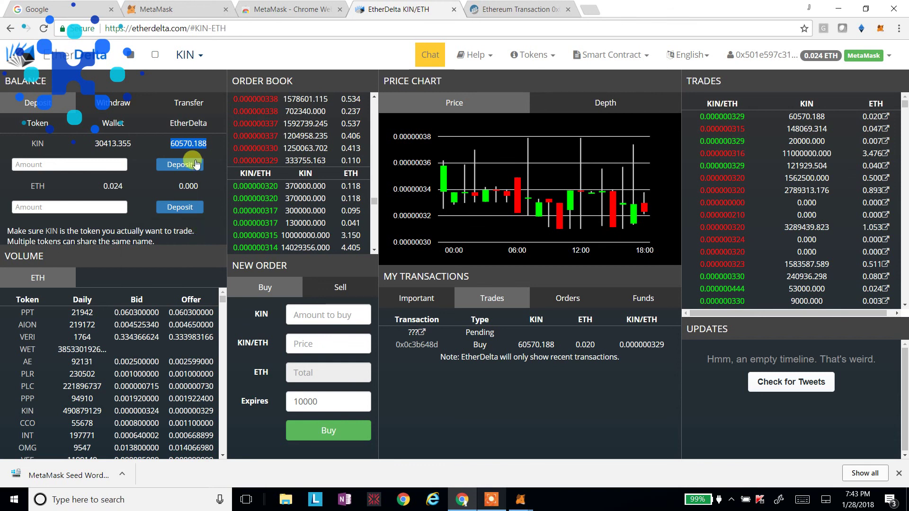
- Enter 60570.188 KIN on the Withdraw tab and submit the withdrawal
left_click(120, 108)
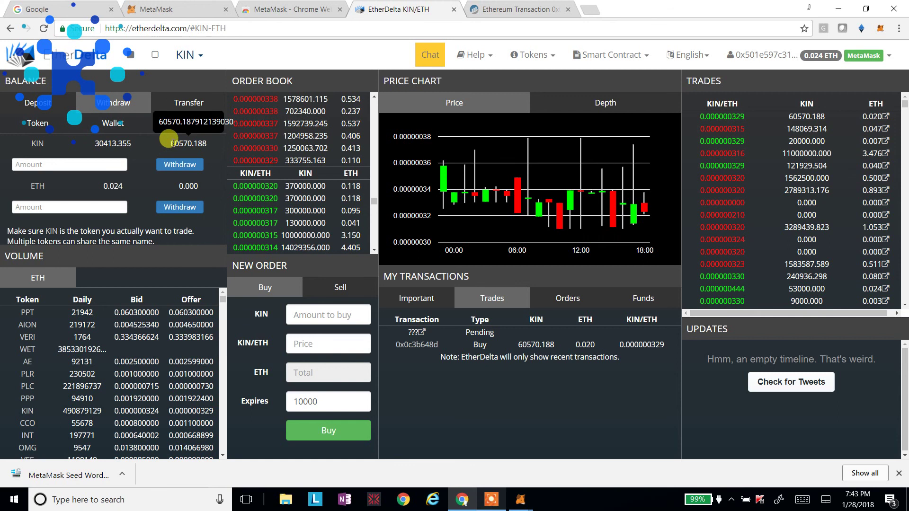
double_click(191, 143)
left_click(92, 164)
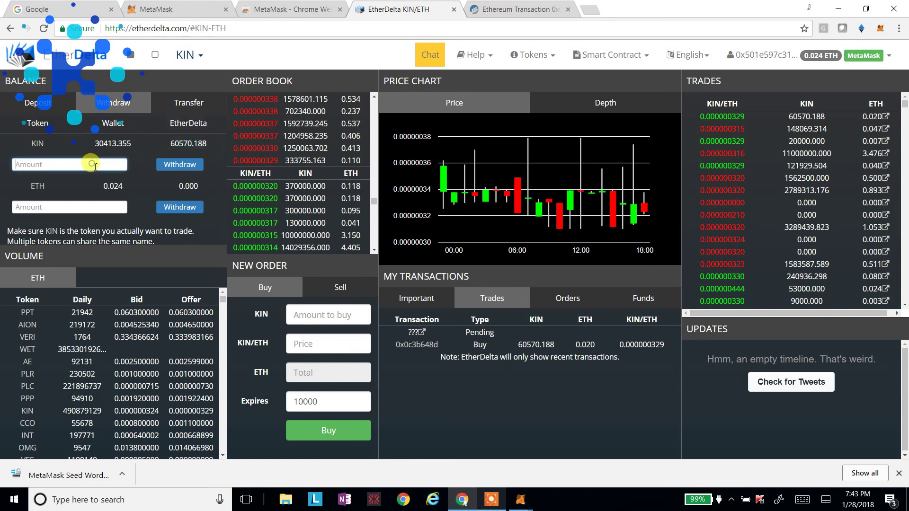
type("6")
type("70.188")
left_click(179, 164)
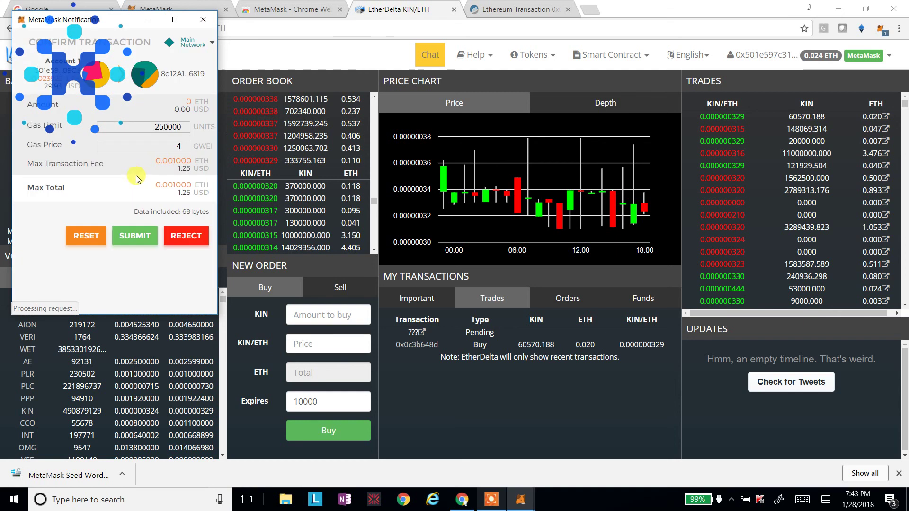
- Approve the withdrawal in MetaMask at 18 Gwei gas and check the remaining ETH balance
double_click(160, 146)
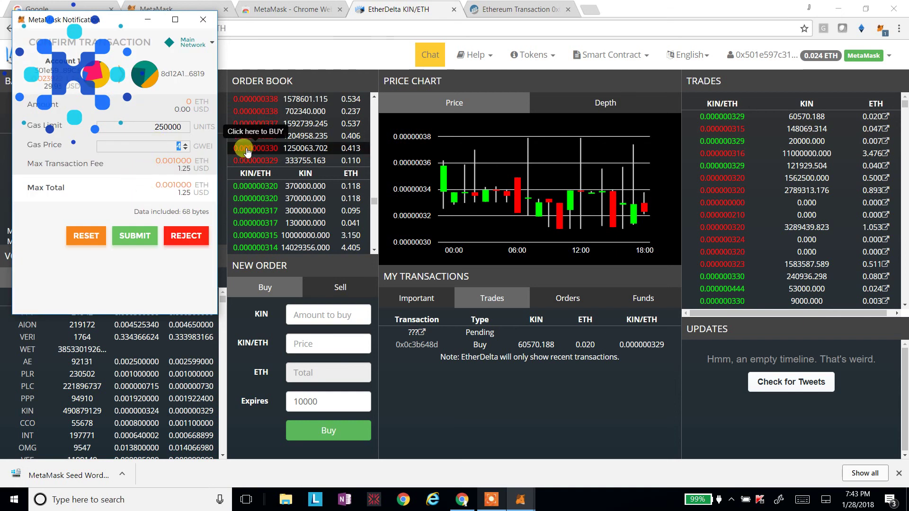
type("18")
left_click(134, 239)
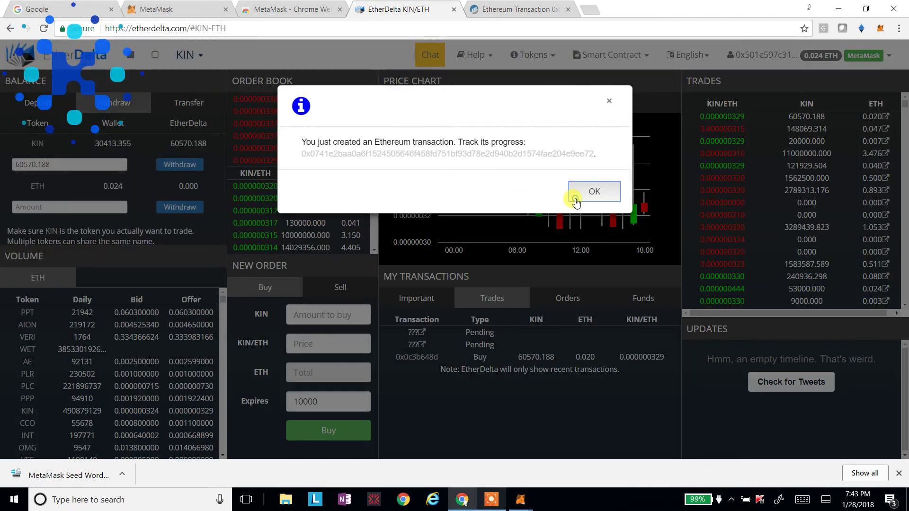
left_click(576, 201)
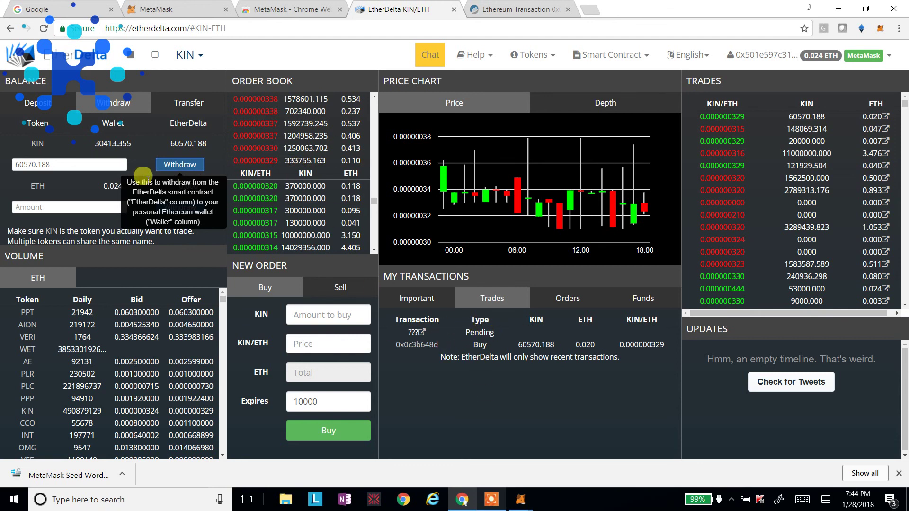
mouse_move(185, 187)
left_mouse_down()
mouse_move(199, 186)
mouse_move(166, 187)
mouse_move(194, 187)
left_mouse_up()
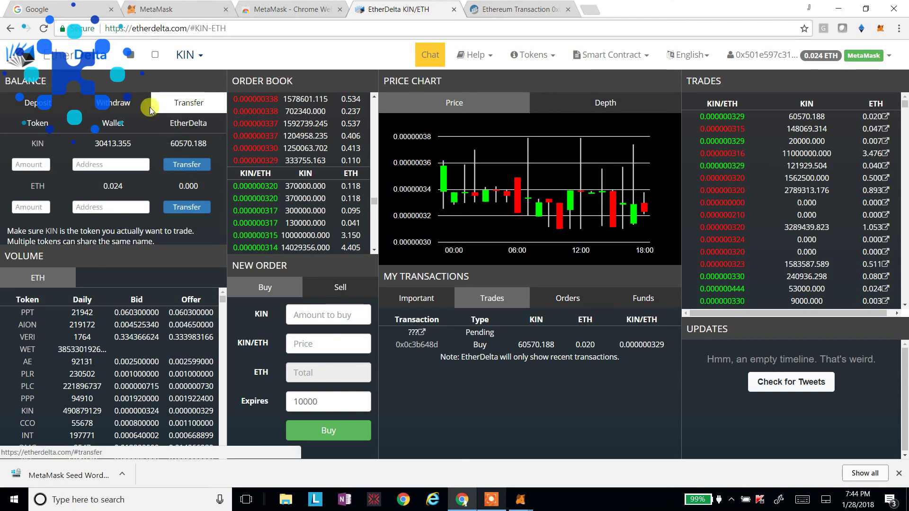
left_click(880, 29)
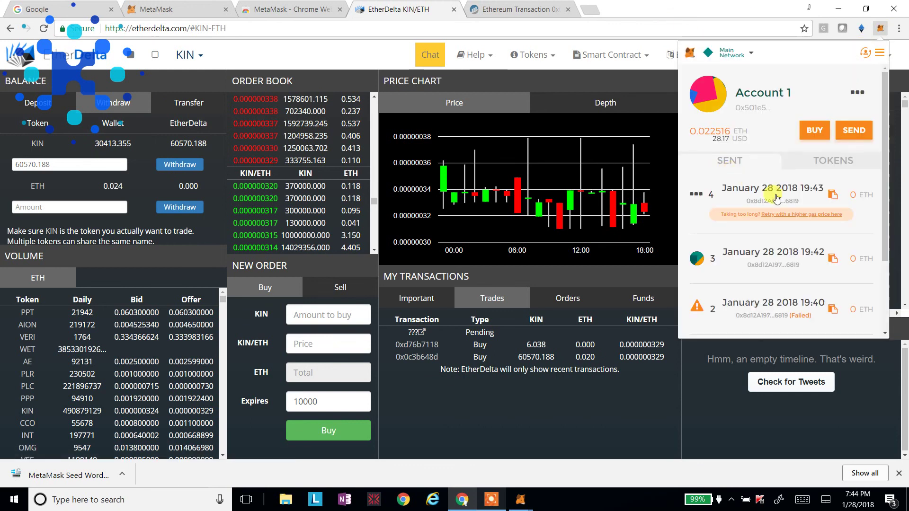
- Open the latest wallet transaction on Etherscan, refresh it, then close the page
left_click(763, 191)
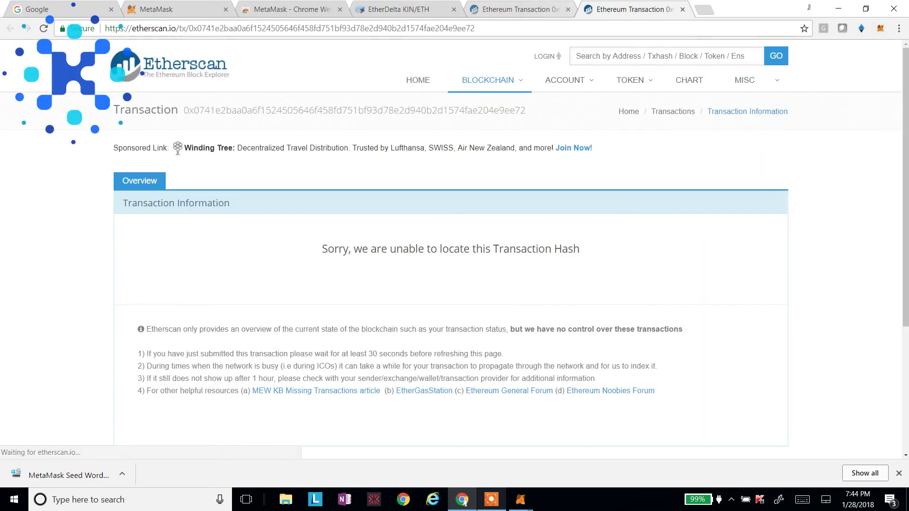
key("F5")
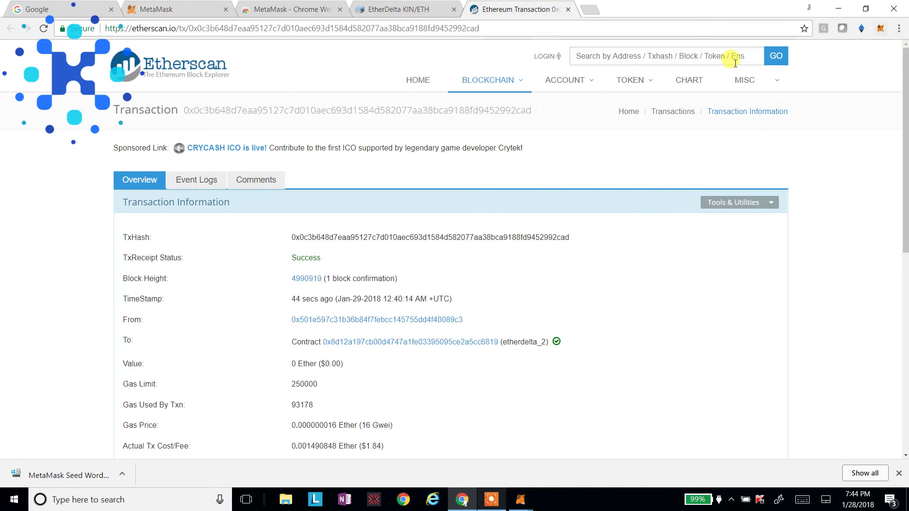
key("ctrl+w")
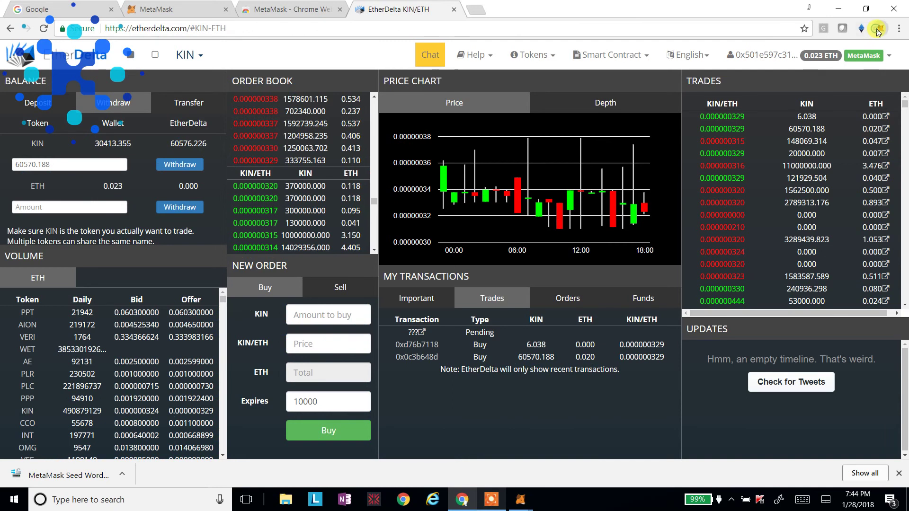
- View the account's Etherscan address page and inspect the pending transaction's age
left_click(880, 28)
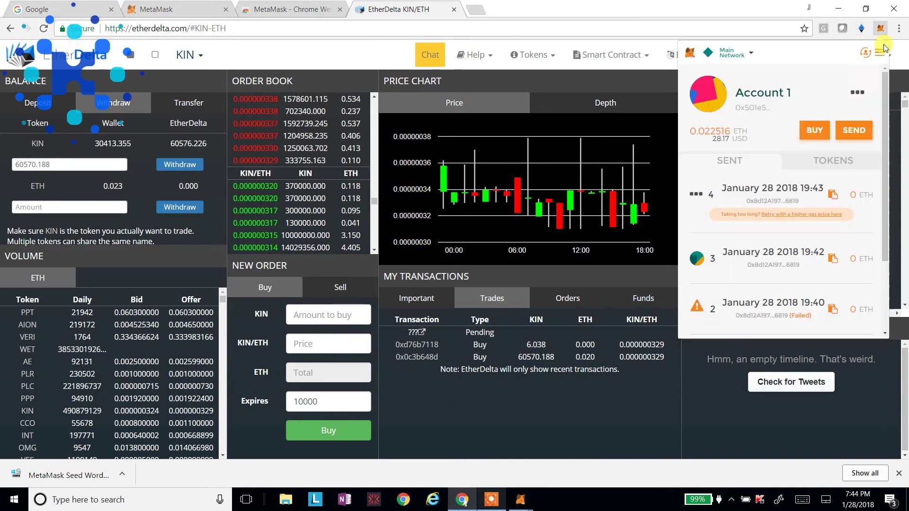
left_click(858, 93)
left_click(798, 116)
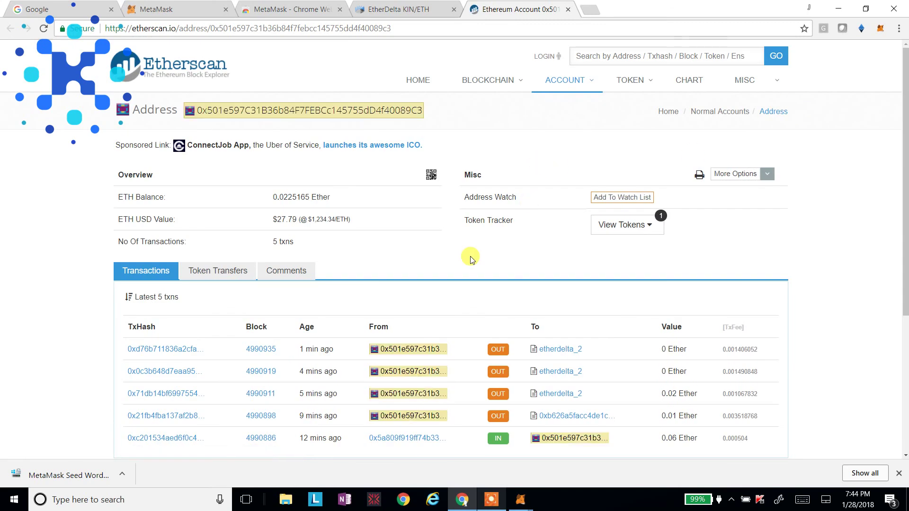
mouse_move(467, 95)
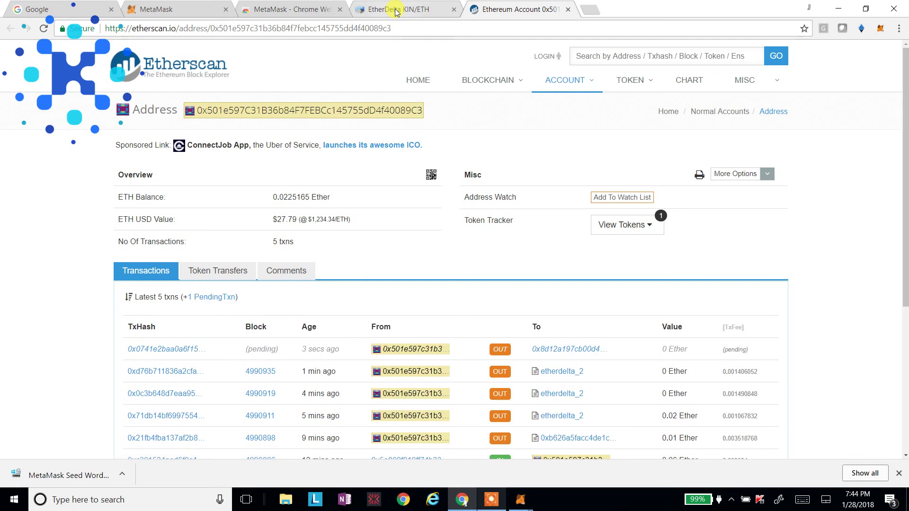
triple_click(304, 349)
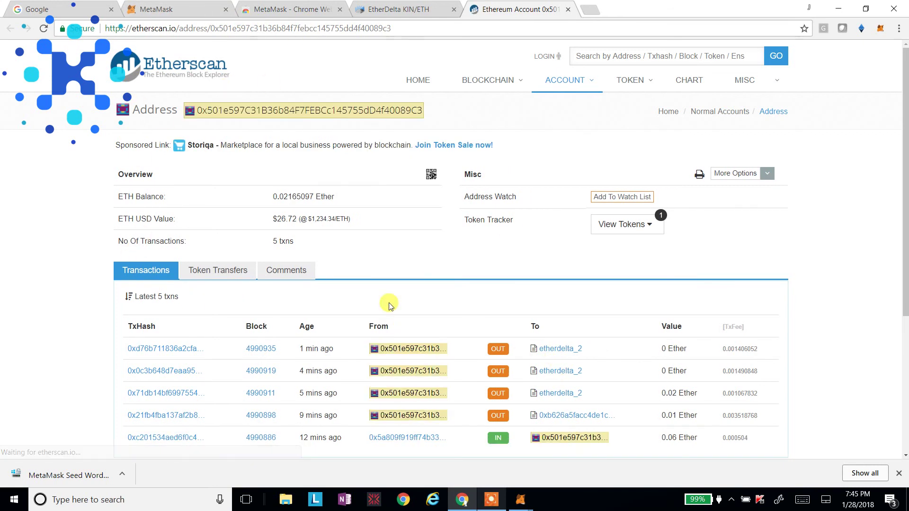
- Return to the EtherDelta KIN/ETH page and reload it to refresh balances
left_click(201, 6)
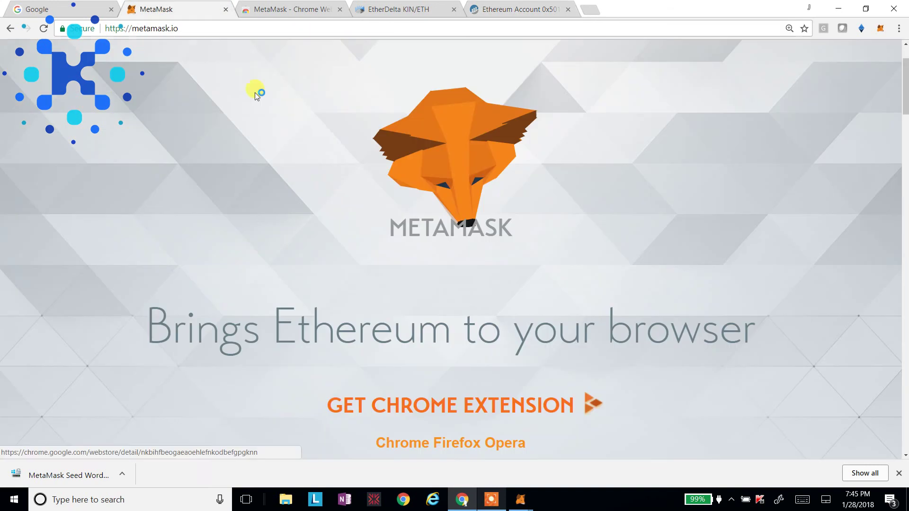
left_click(395, 9)
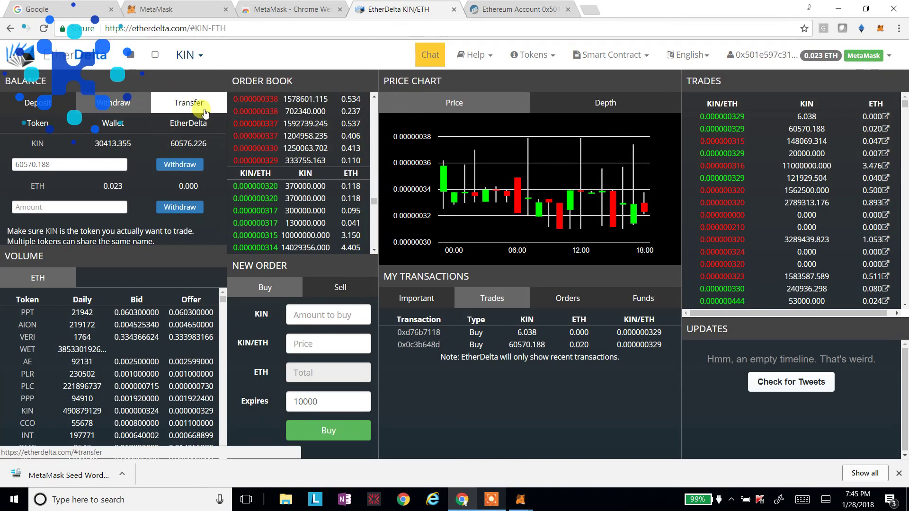
left_click(189, 103)
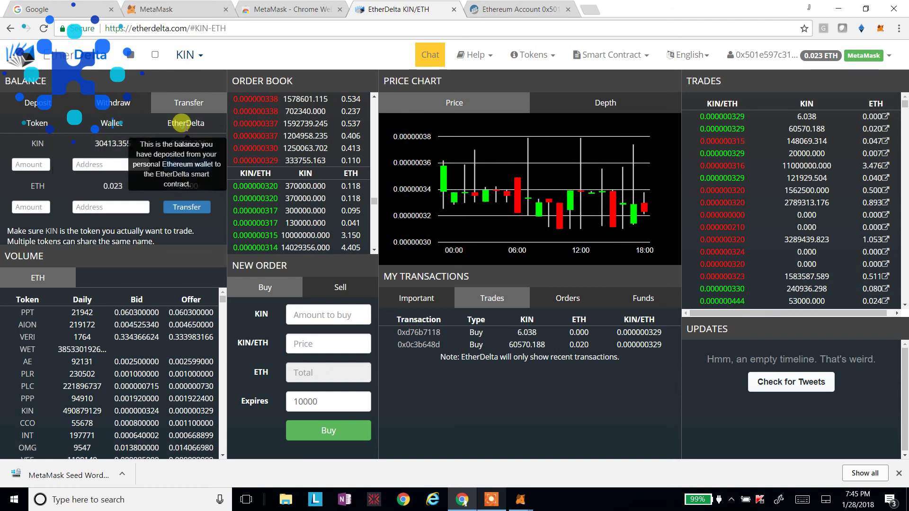
left_click_drag(71, 116, 177, 275)
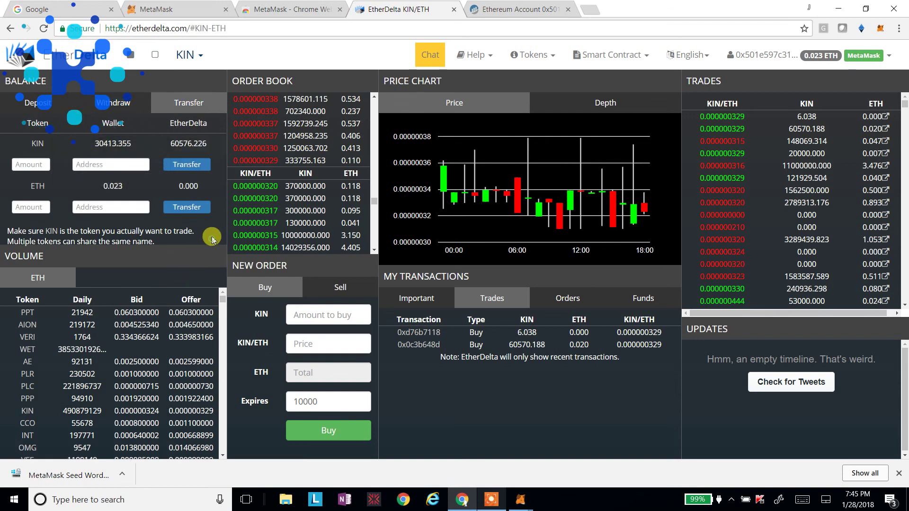
key("F5")
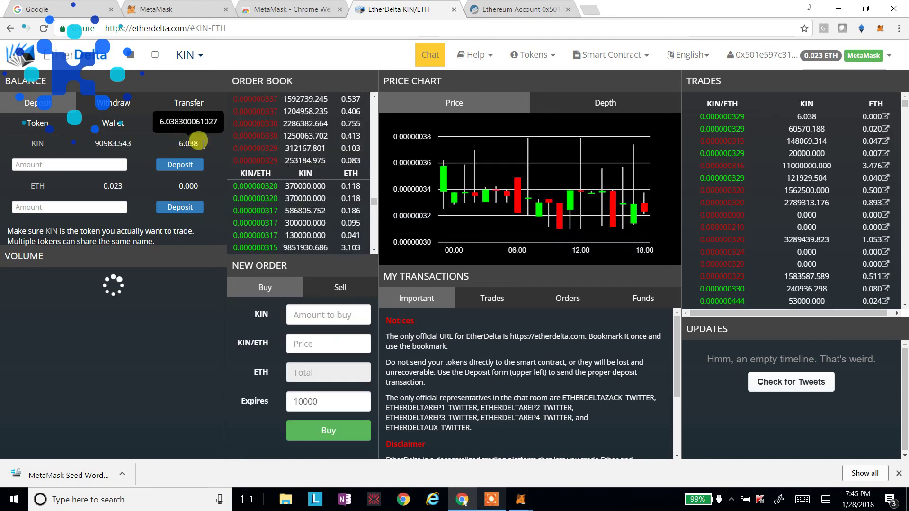
- Copy the 6.038 KIN exchange balance into the KIN amount field
double_click(179, 144)
left_click(179, 144)
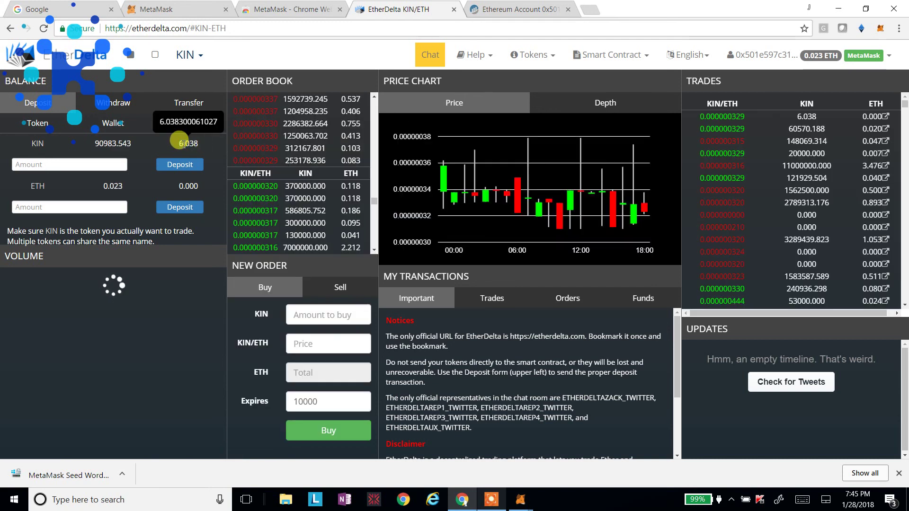
double_click(183, 144)
right_click(181, 144)
left_click(198, 154)
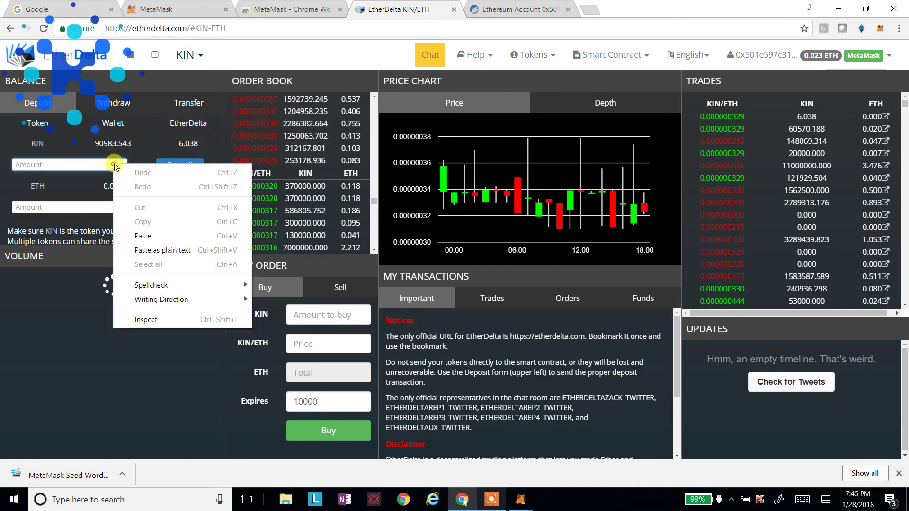
right_click(113, 164)
left_click(143, 236)
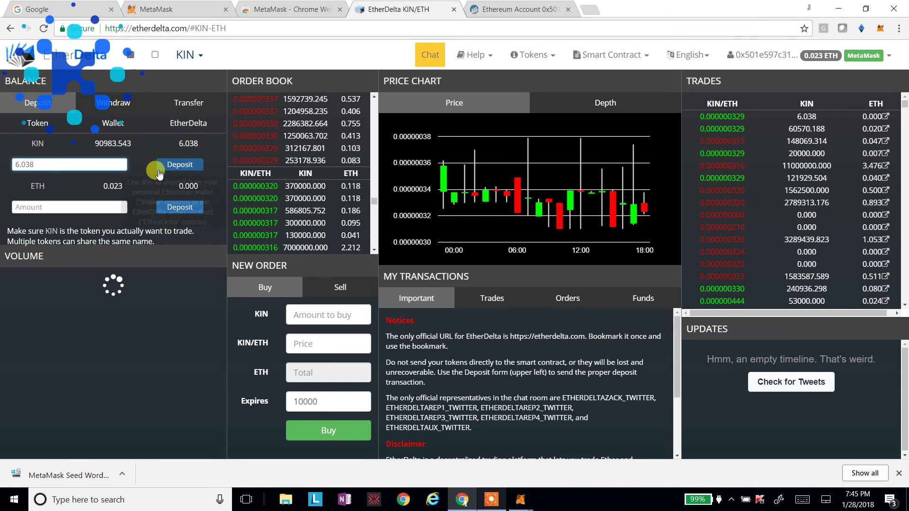
- Withdraw 6.038 KIN, approve it in MetaMask, and dismiss the created notice
left_click(122, 102)
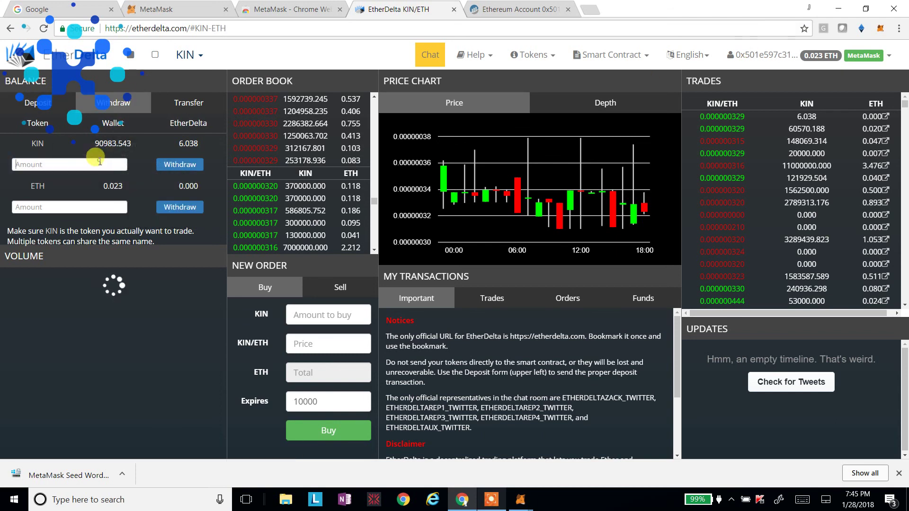
left_click(121, 166)
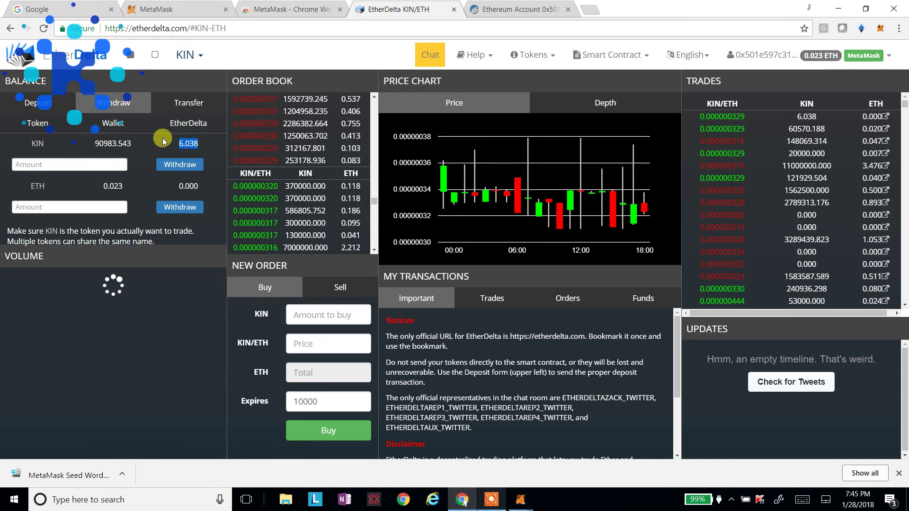
type("6.038")
left_click(182, 165)
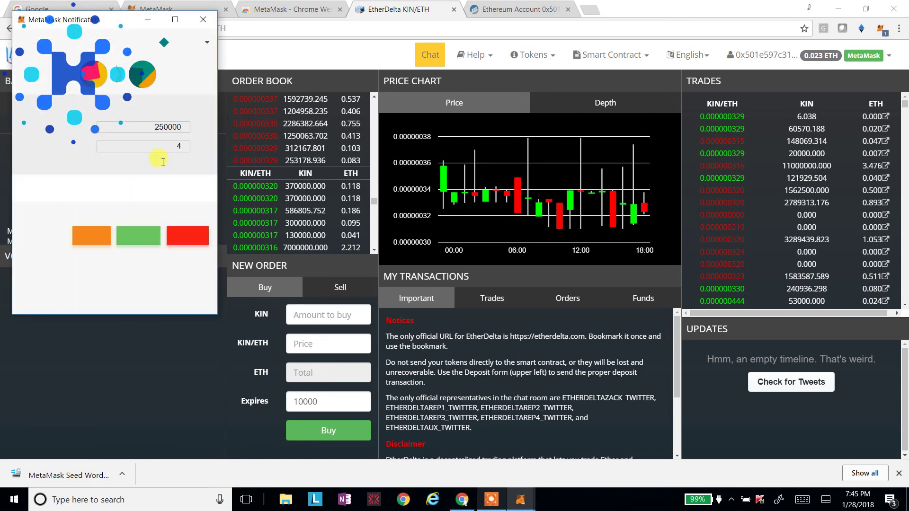
left_click(135, 236)
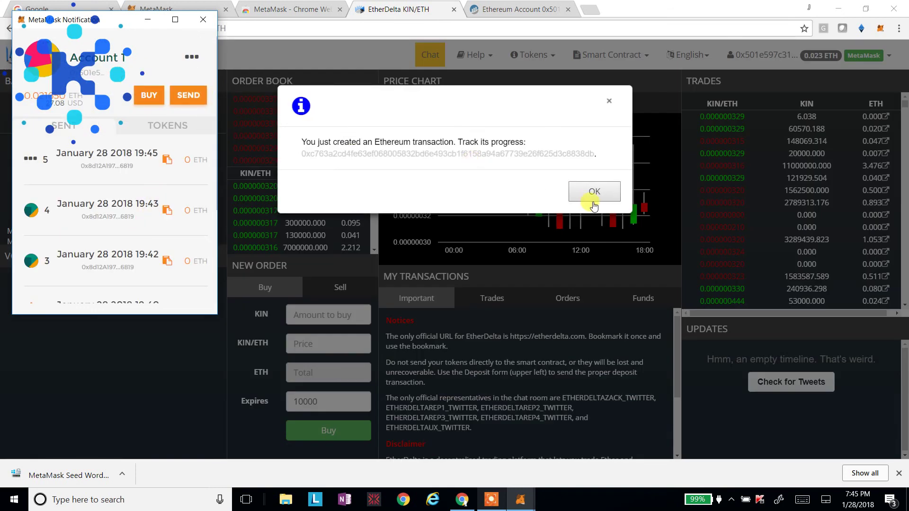
left_click(570, 200)
left_click(589, 198)
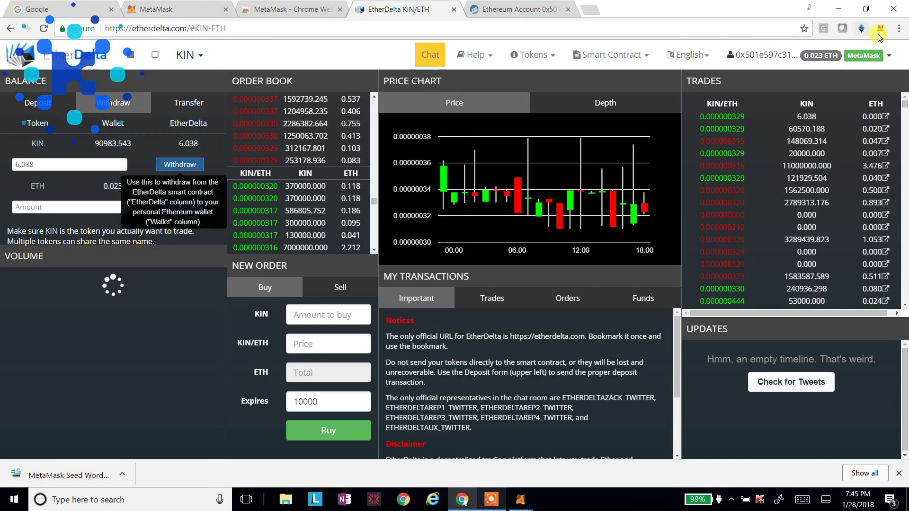
- Check the wallet's token holdings, showing 90989.580 KIN
left_click(881, 29)
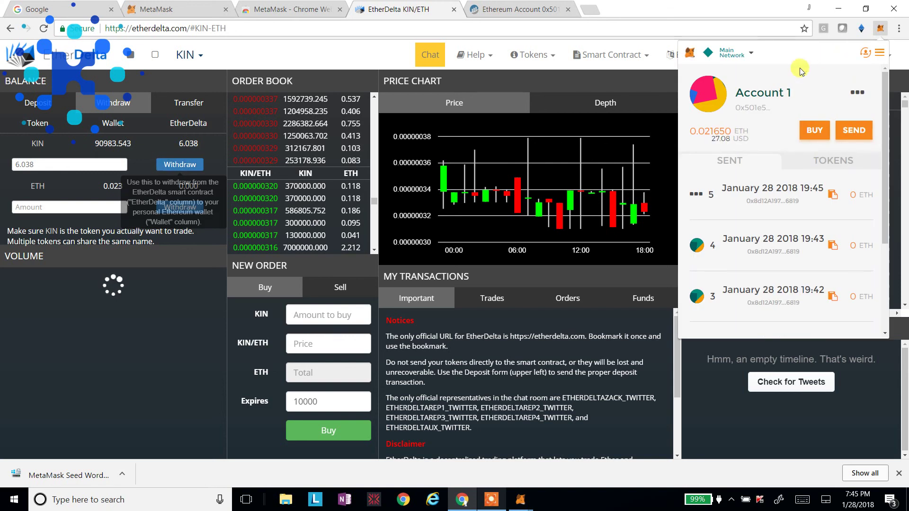
left_click(812, 169)
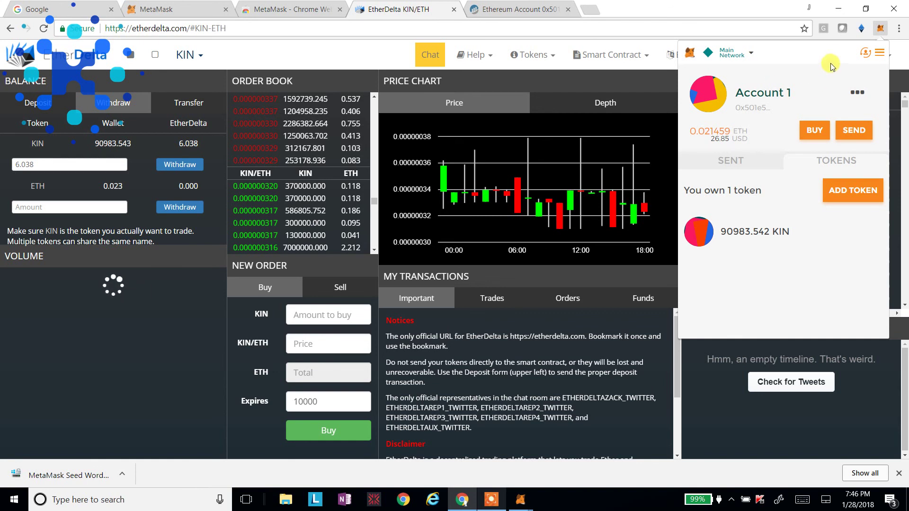
left_click(865, 53)
left_click(865, 55)
- Log out of MetaMask from the main menu to lock the wallet, then close it
left_click(880, 56)
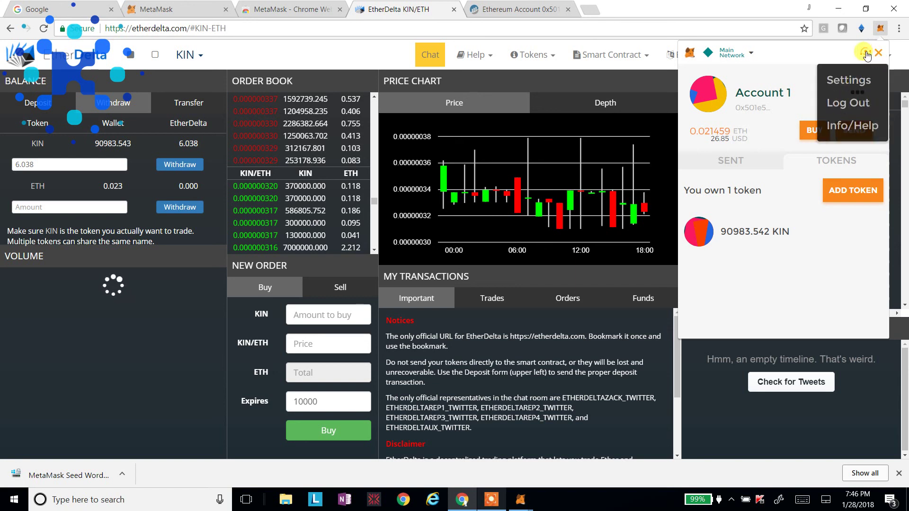
left_click(866, 53)
left_click(866, 53)
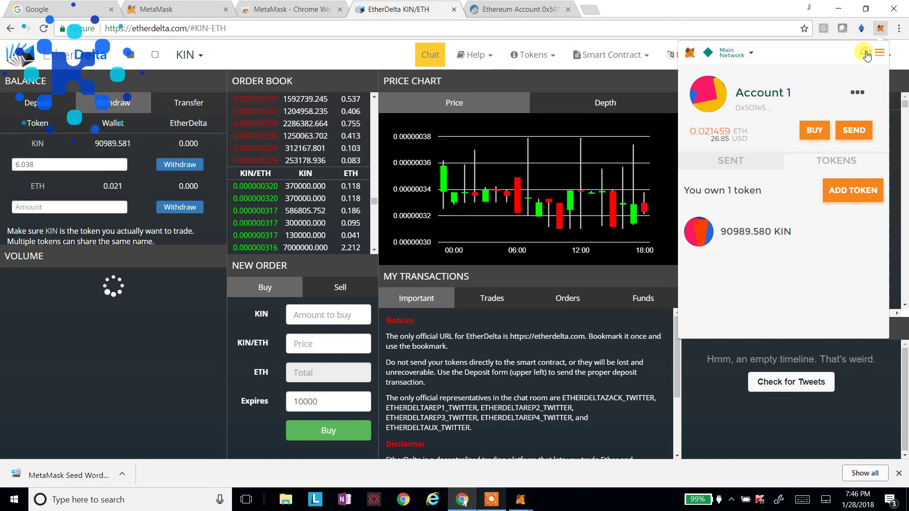
left_click(862, 91)
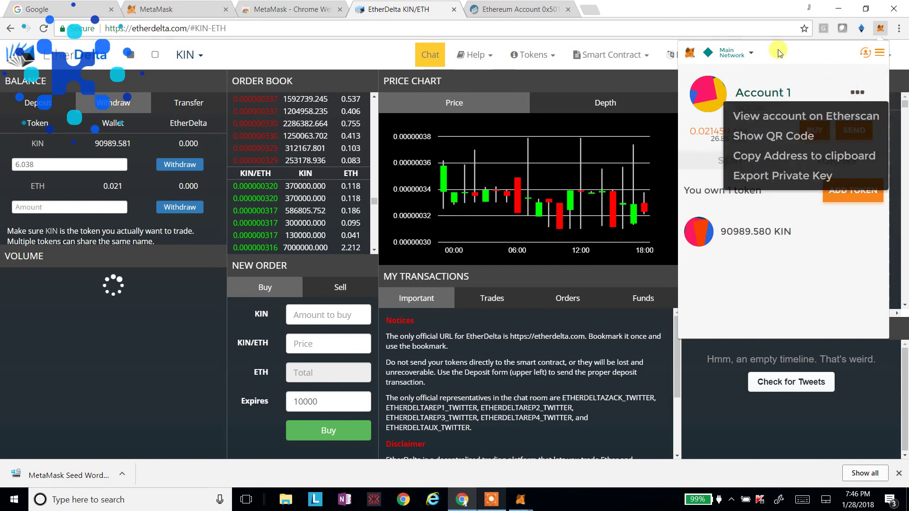
left_click(880, 54)
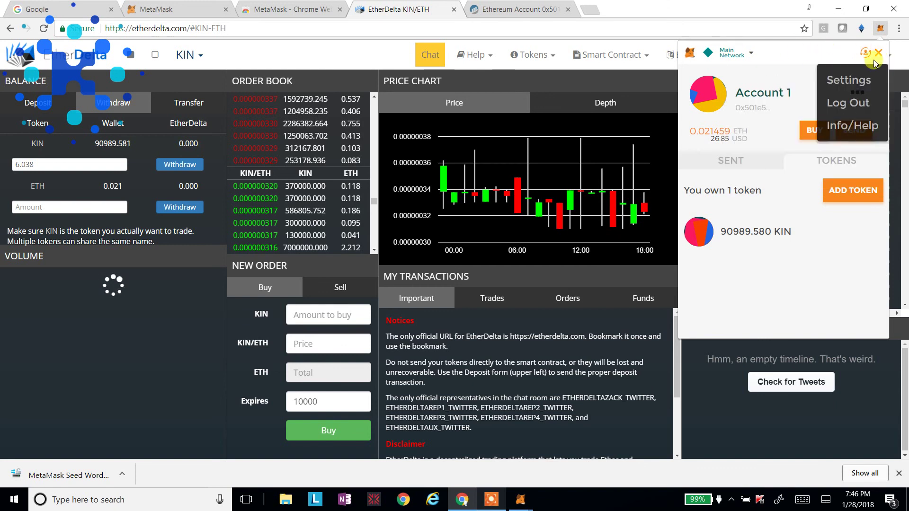
left_click(867, 54)
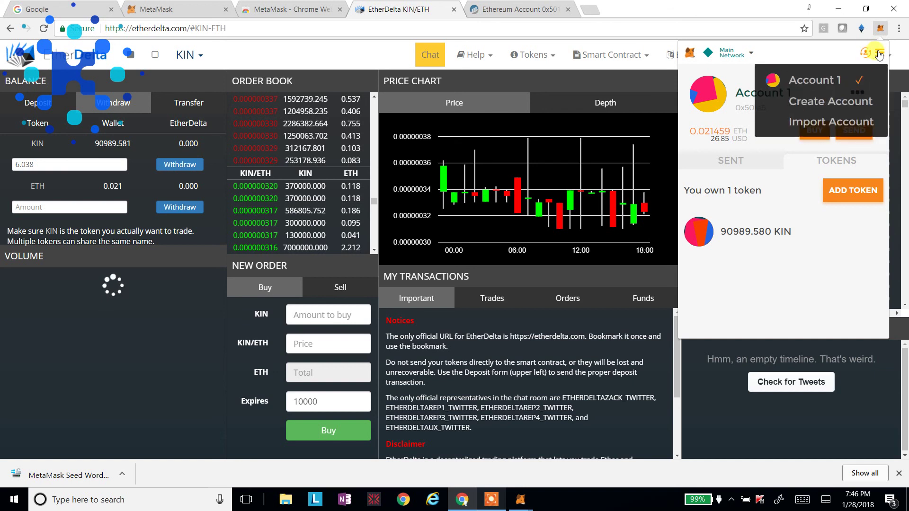
left_click(880, 54)
left_click(880, 54)
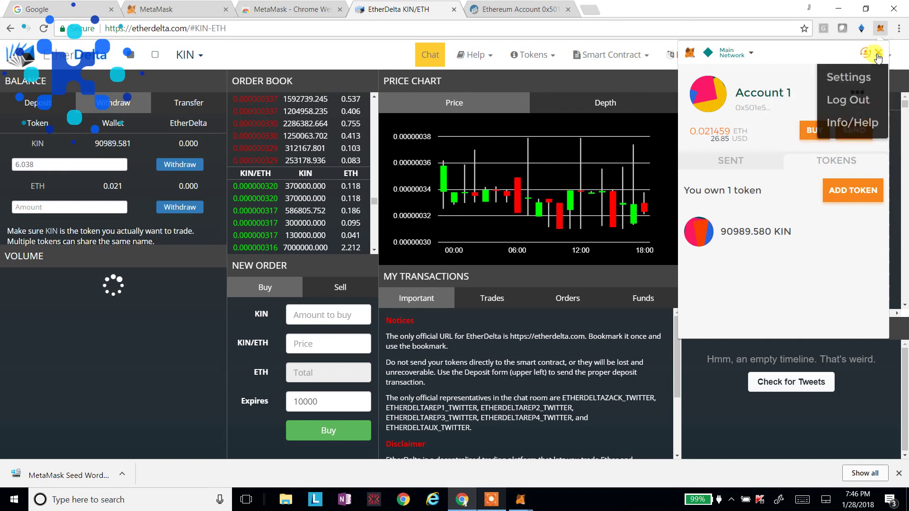
left_click(855, 101)
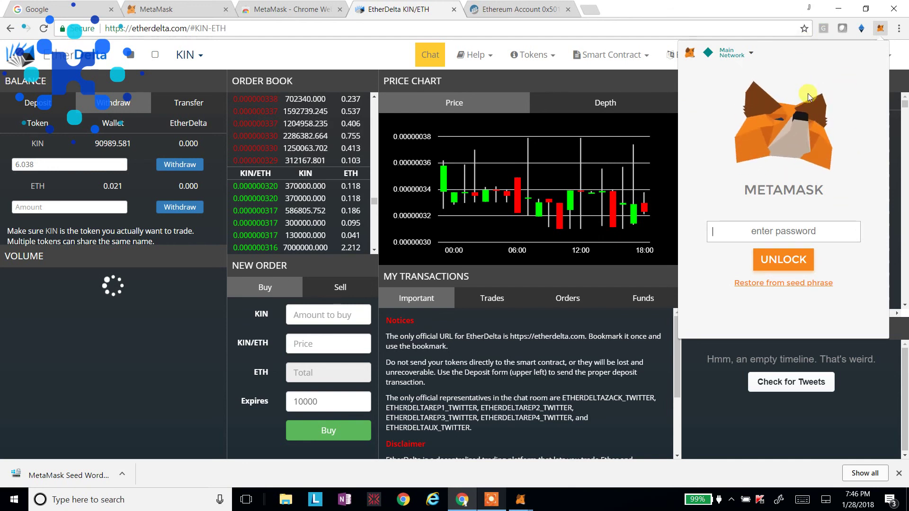
left_click(880, 28)
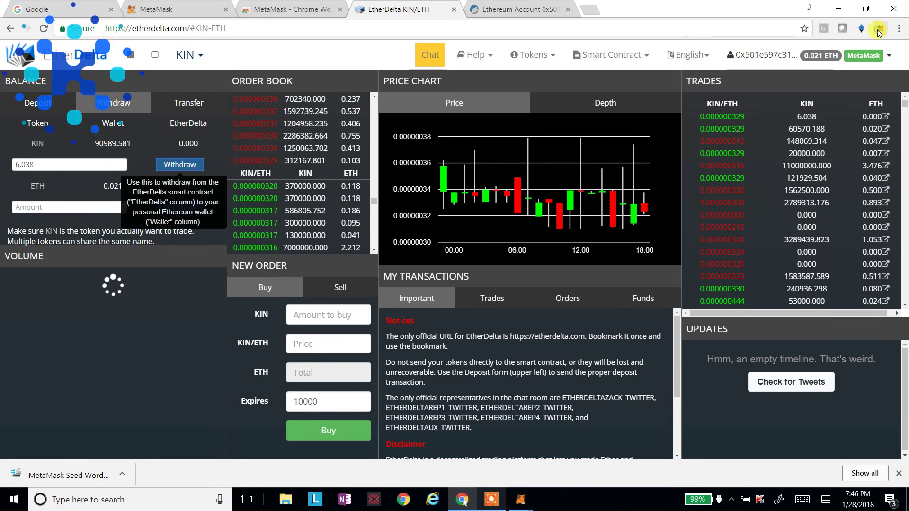